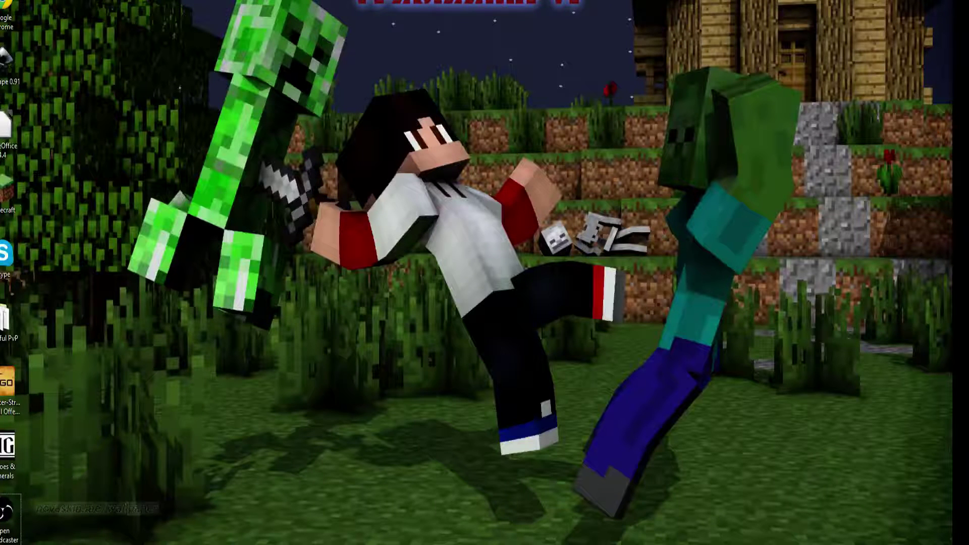
double_click(4, 1)
left_click_drag(702, 270, 233, 360)
right_click(343, 299)
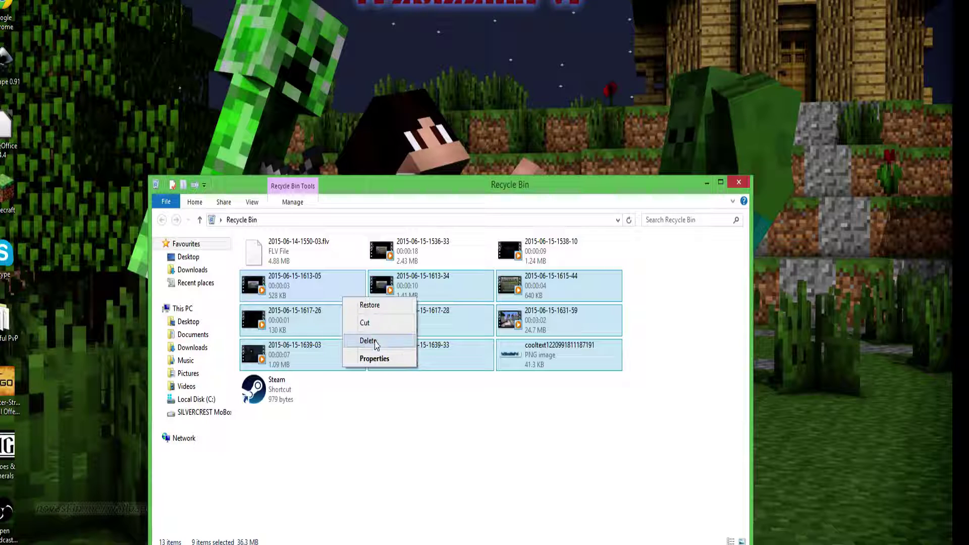
left_click(368, 341)
left_click(506, 249)
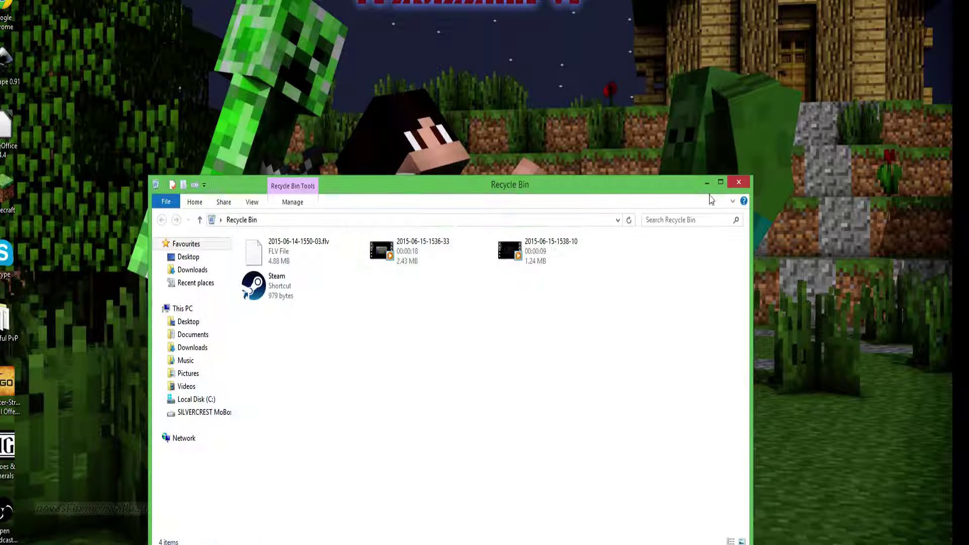
left_click(743, 184)
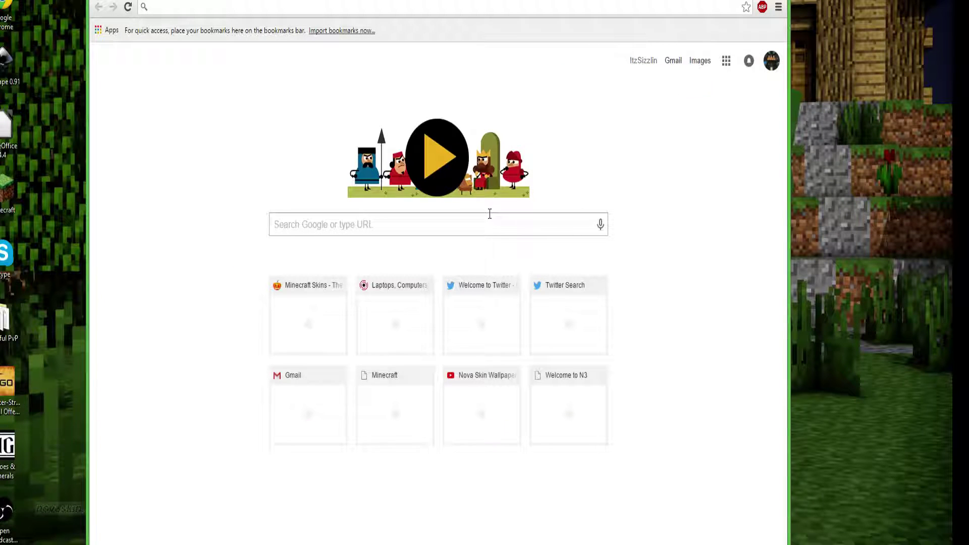
- Load the Nova Skin site at minecraft.novaskin.me in Chrome
left_click(217, 11)
type("Mine")
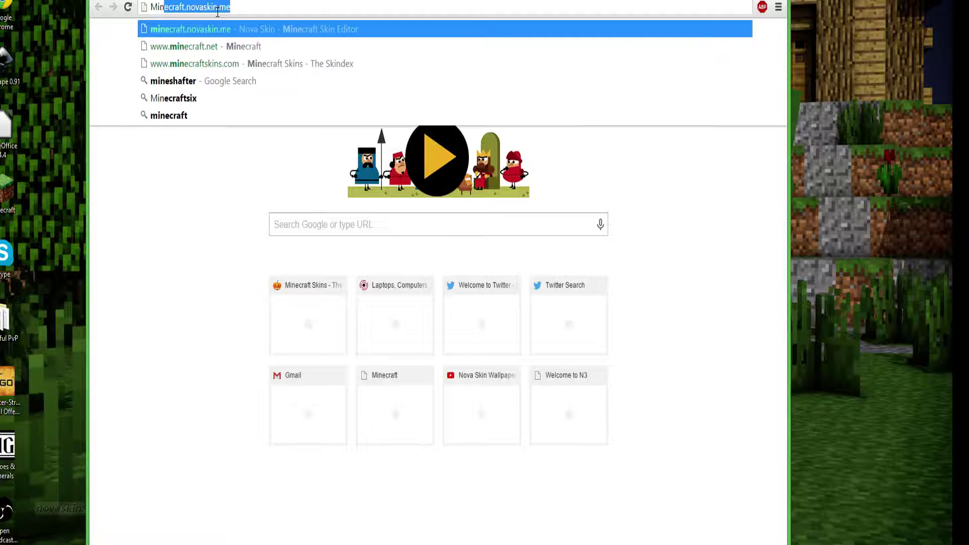
type("craft.novaskin.me")
key("ctrl+a")
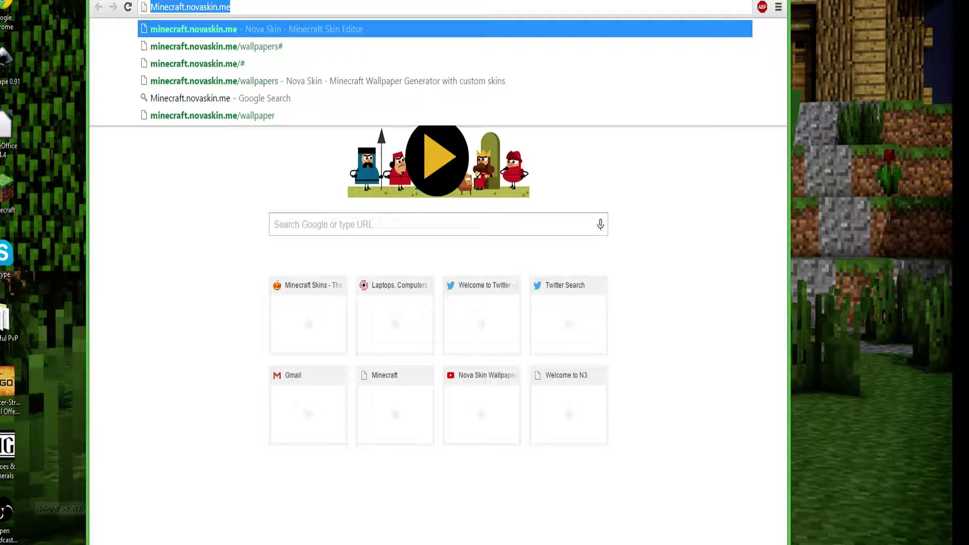
key("Return")
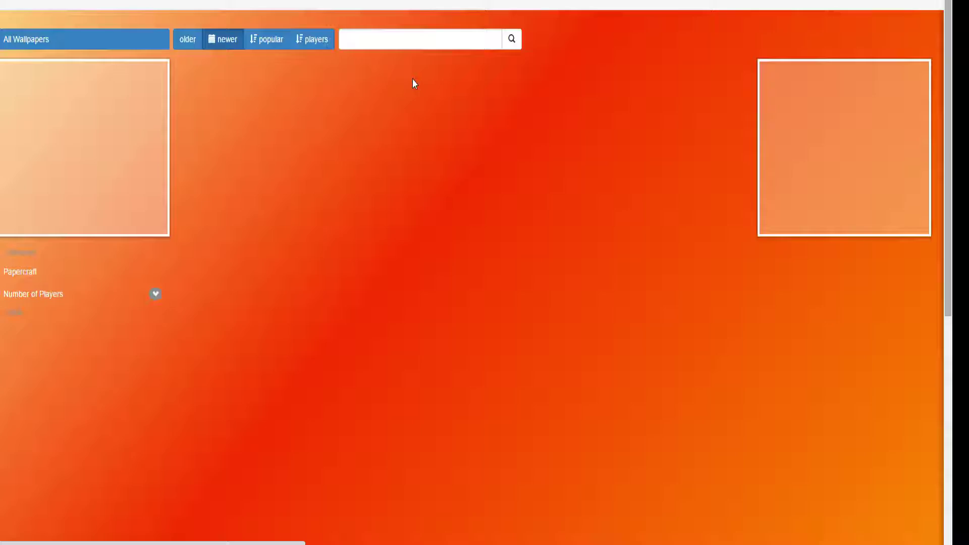
- Browse the newer wallpapers in the Nova Skin gallery and open the Lava ride wallpaper
scroll(651, 159, "down", 2)
scroll(658, 164, "up", 2)
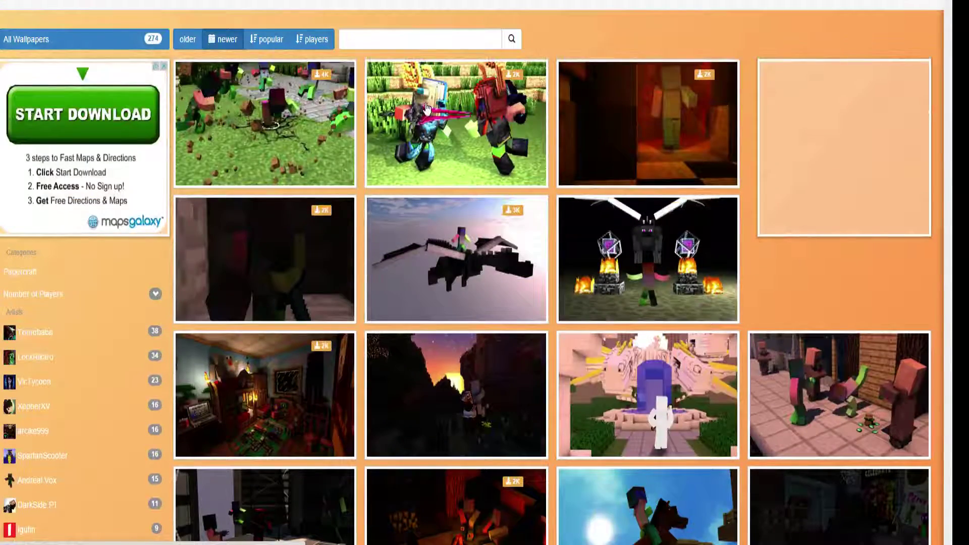
scroll(505, 116, "down", 4)
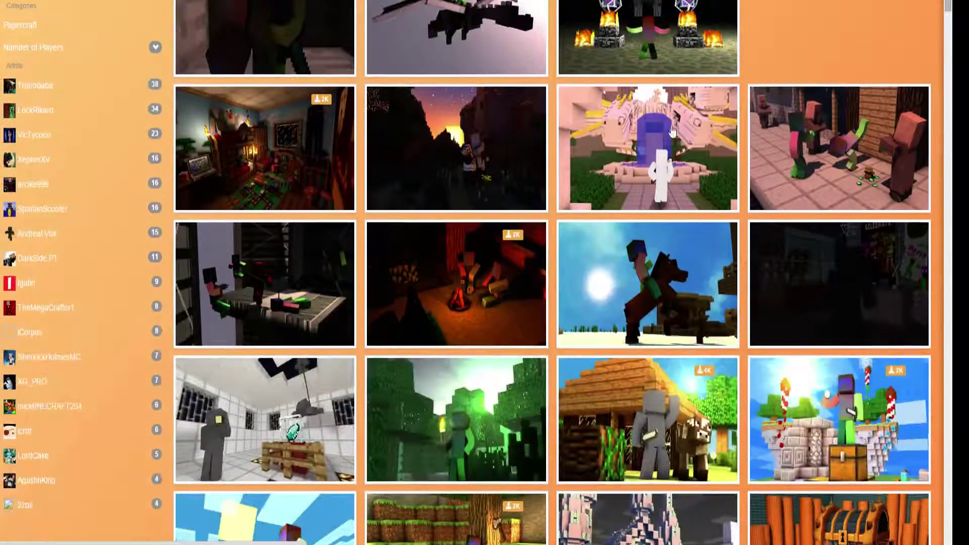
scroll(671, 131, "down", 5)
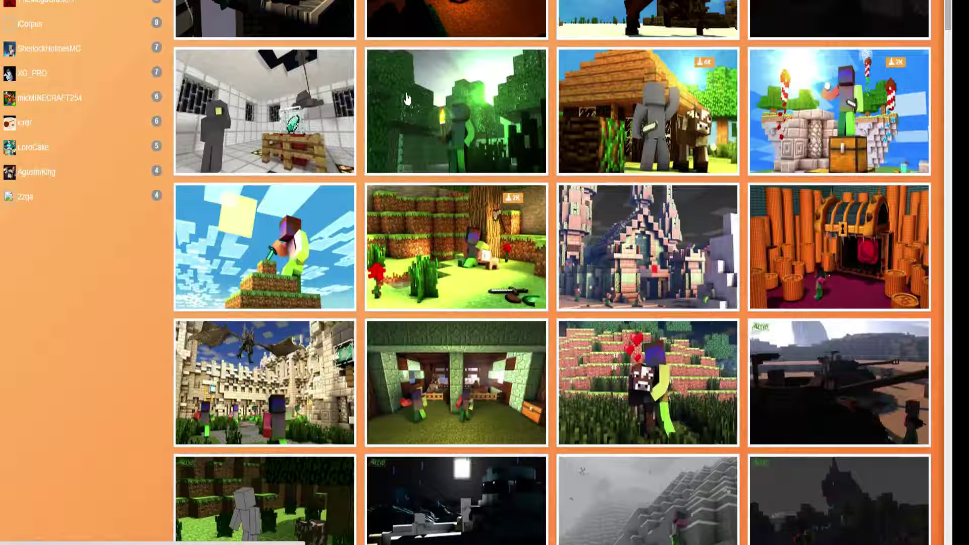
scroll(442, 119, "down", 9)
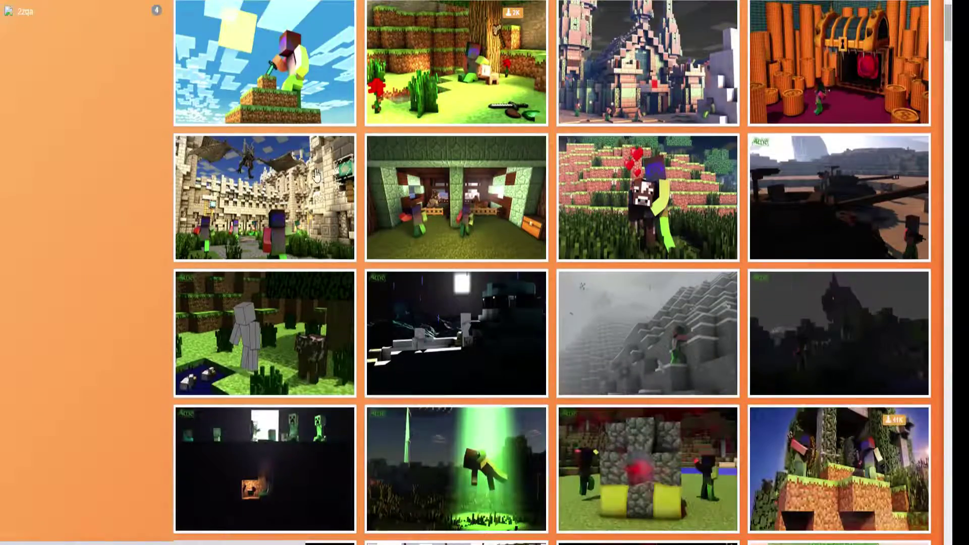
scroll(748, 198, "down", 4)
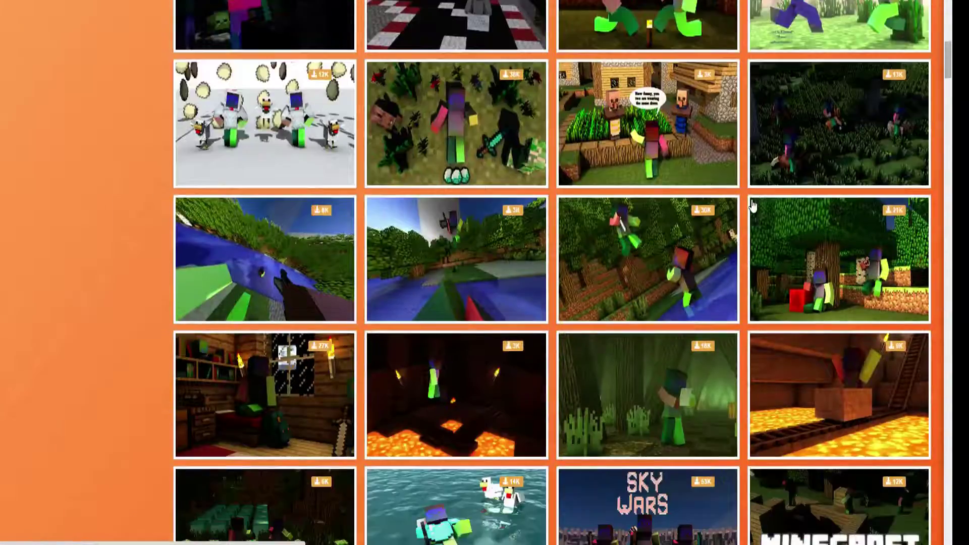
scroll(734, 204, "down", 4)
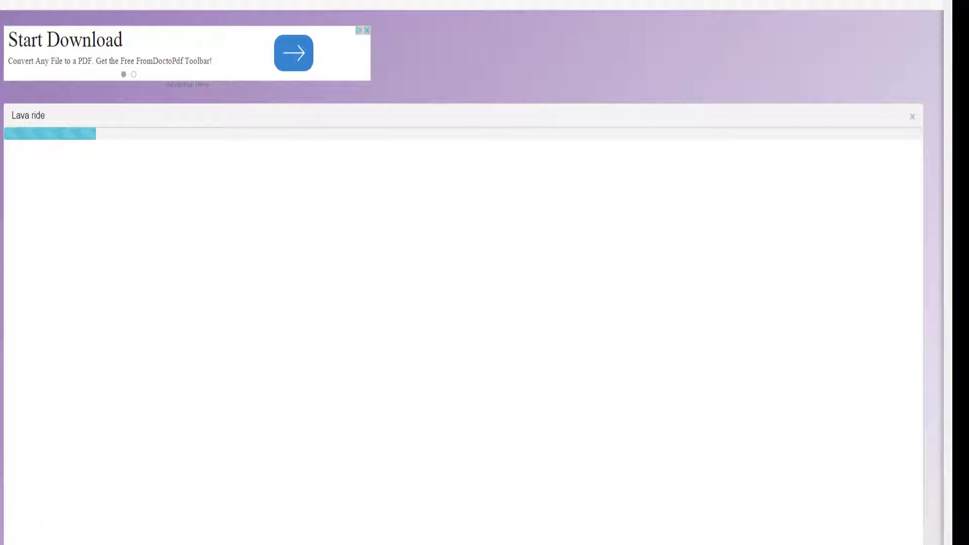
- Examine the save resolutions below the Lava ride wallpaper and the other thumbnails in the wallpaper gallery
scroll(913, 1, "down", 3)
scroll(277, 82, "down", 5)
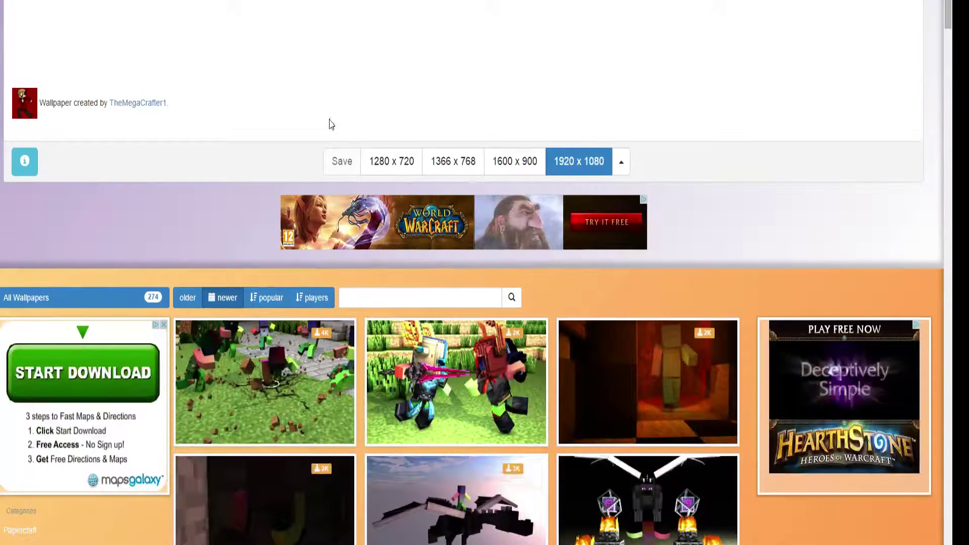
scroll(540, 147, "up", 8)
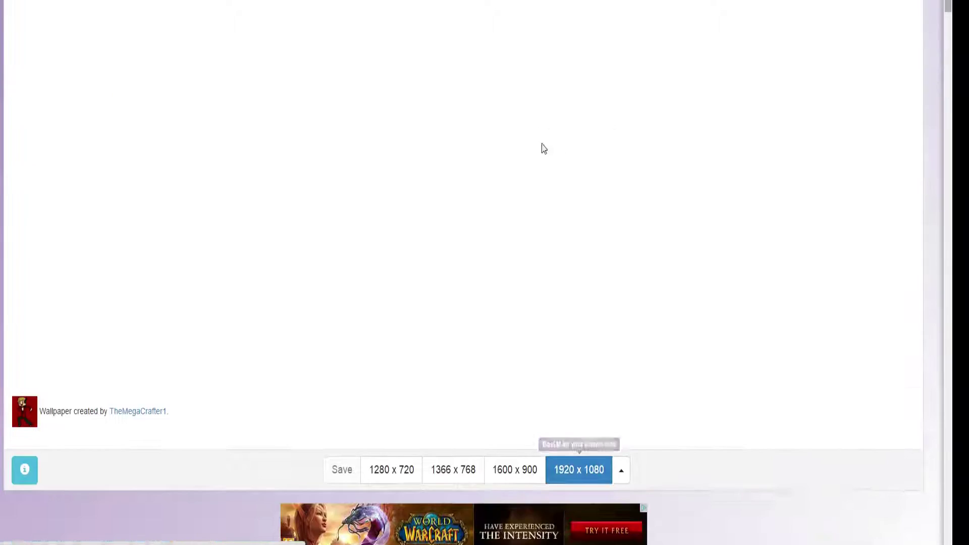
scroll(267, 108, "up", 2)
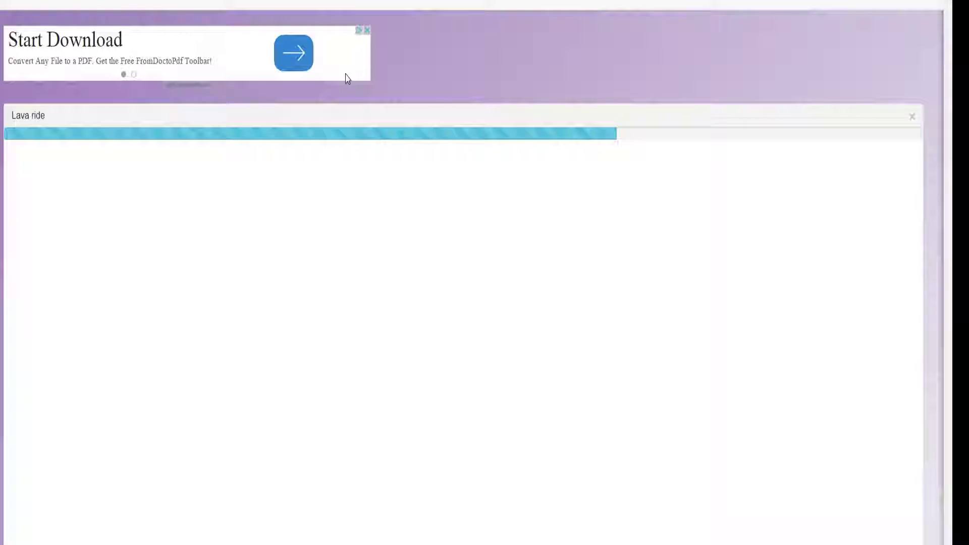
scroll(560, 152, "down", 10)
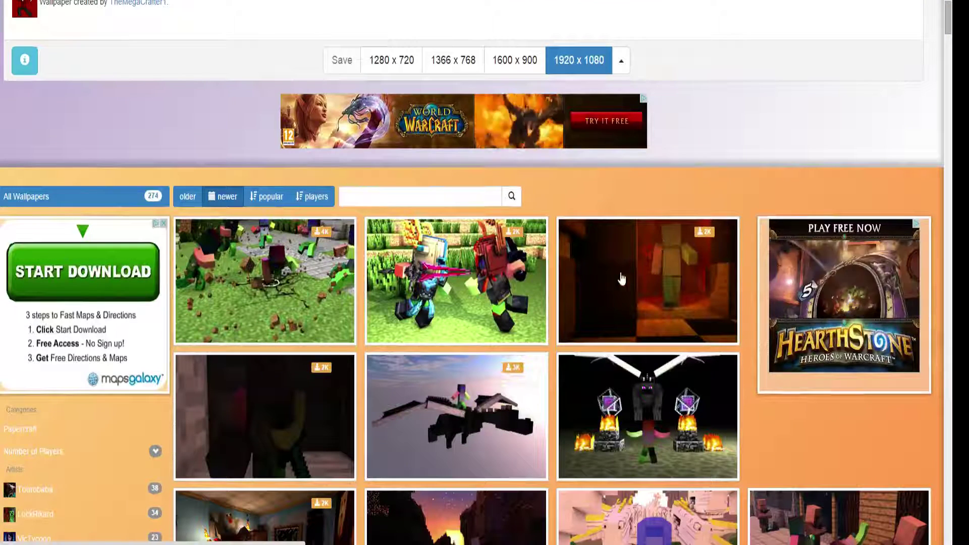
scroll(563, 274, "down", 15)
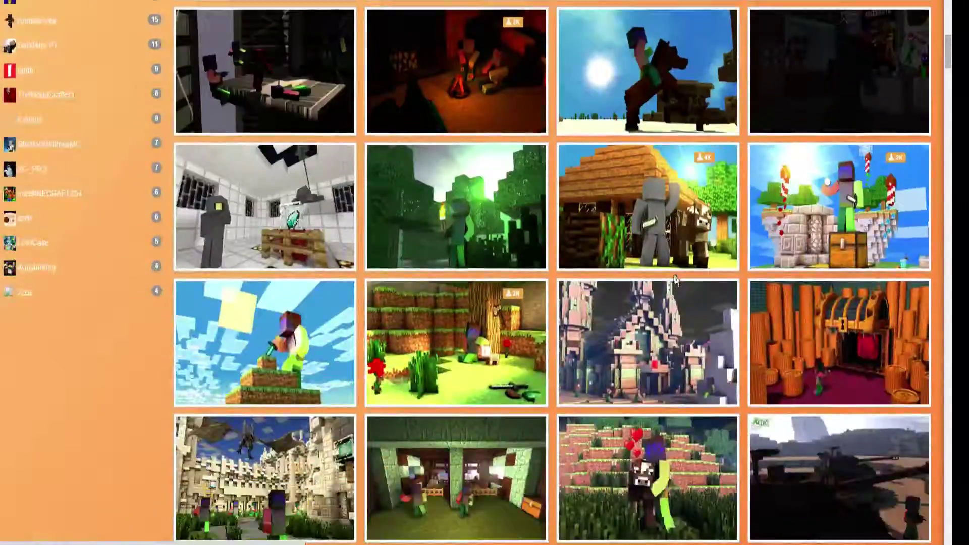
scroll(574, 263, "down", 3)
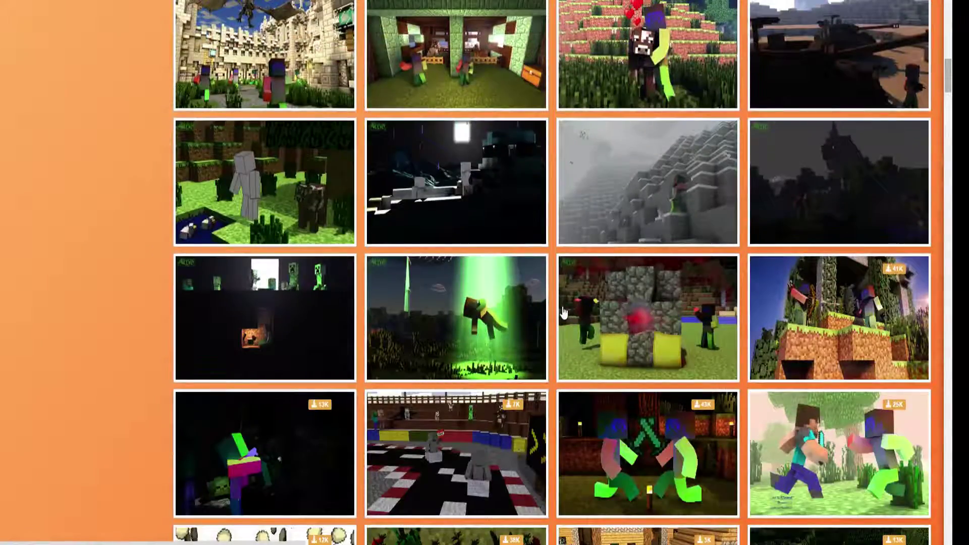
scroll(669, 311, "down", 2)
scroll(622, 320, "down", 3)
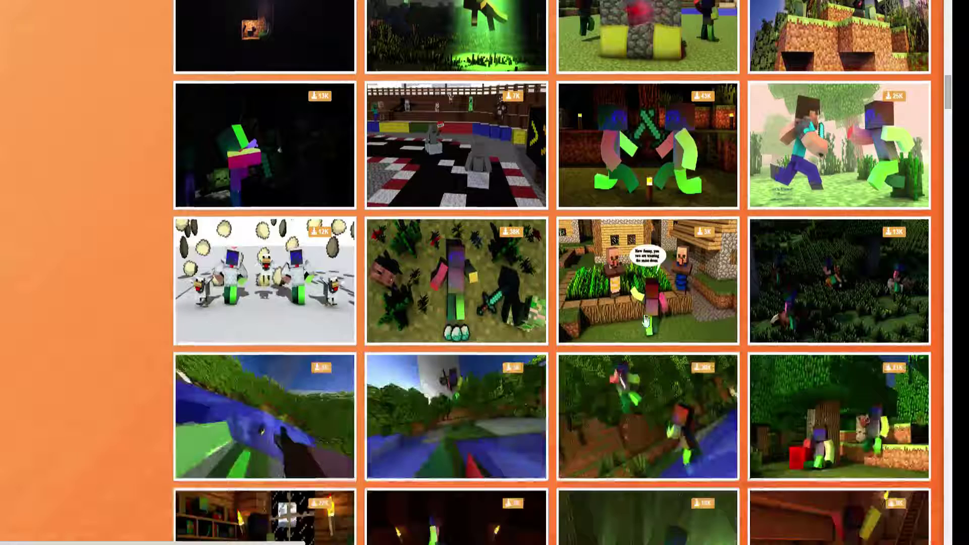
scroll(383, 232, "down", 5)
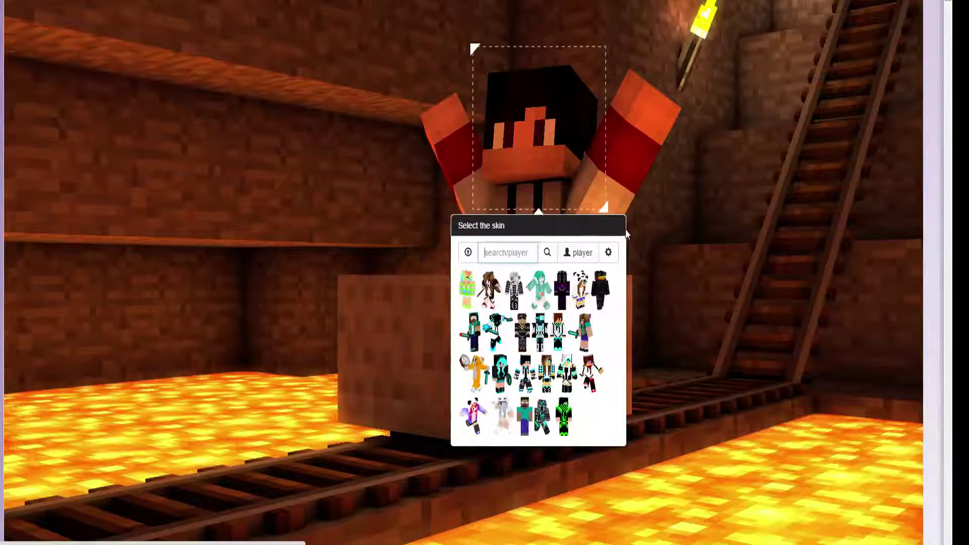
- Examine the skins offered for the minecart character, dismiss the skin selector and view the Lava ride wallpaper
scroll(638, 161, "up", 3)
scroll(634, 255, "down", 9)
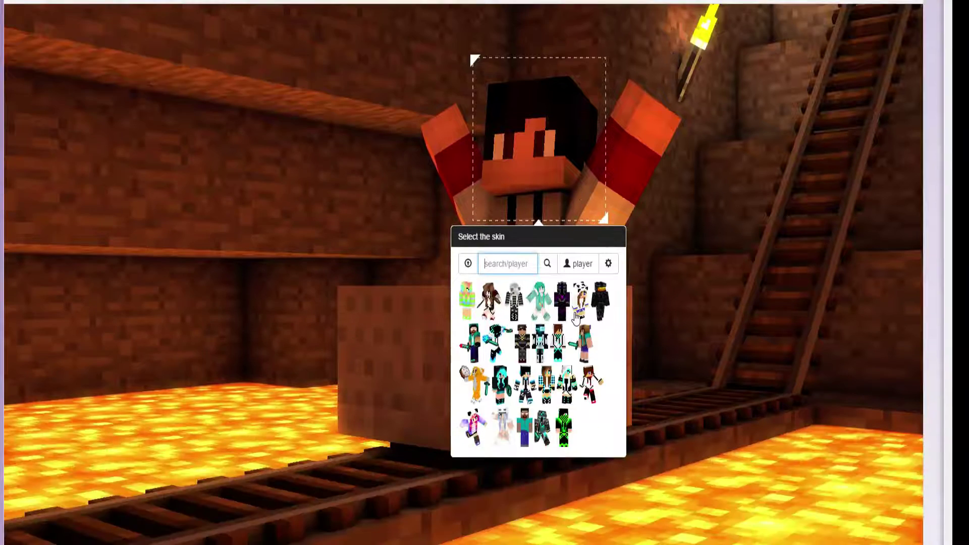
scroll(629, 164, "up", 5)
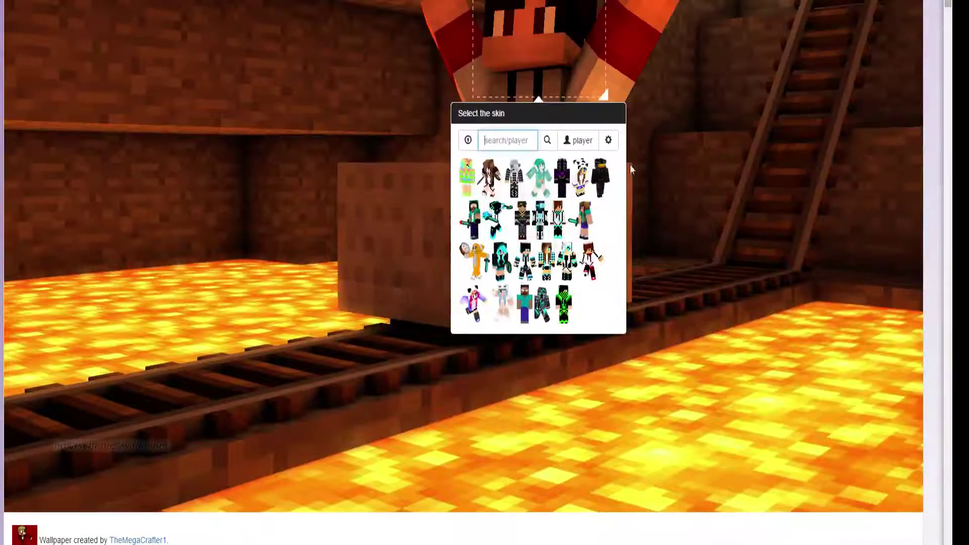
left_click(692, 119)
scroll(722, 249, "up", 3)
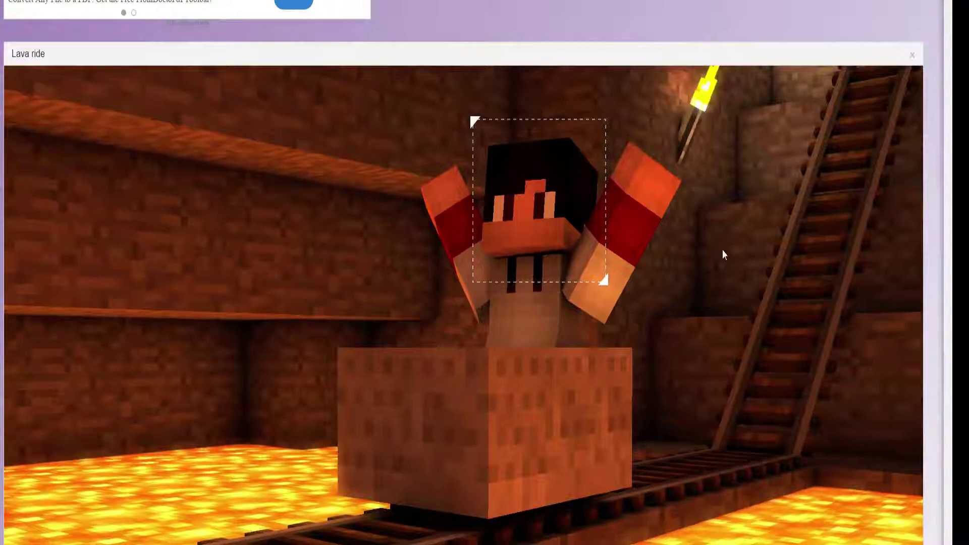
scroll(635, 306, "down", 5)
scroll(600, 270, "up", 4)
- Fetch a skin by the player's username and apply it to the character in the minecart
left_click(548, 199)
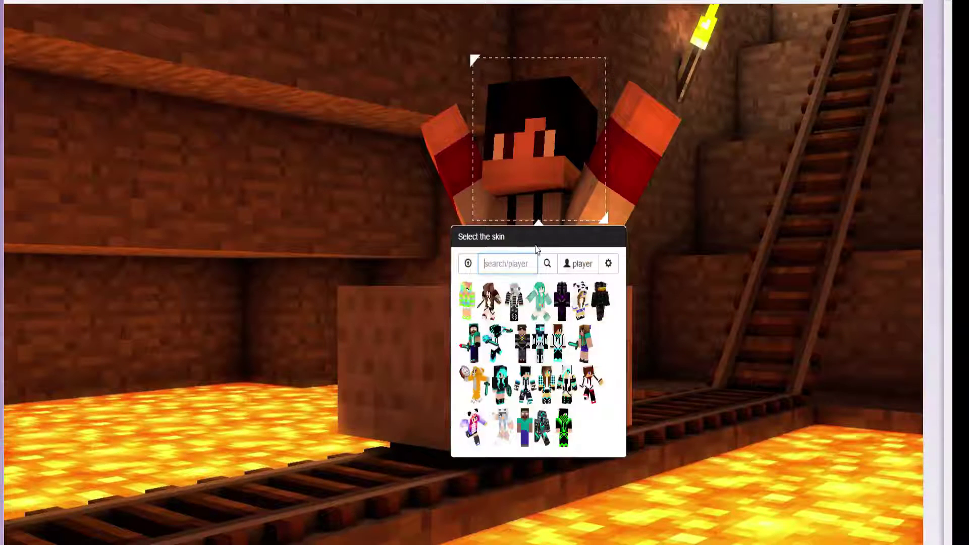
type("iT")
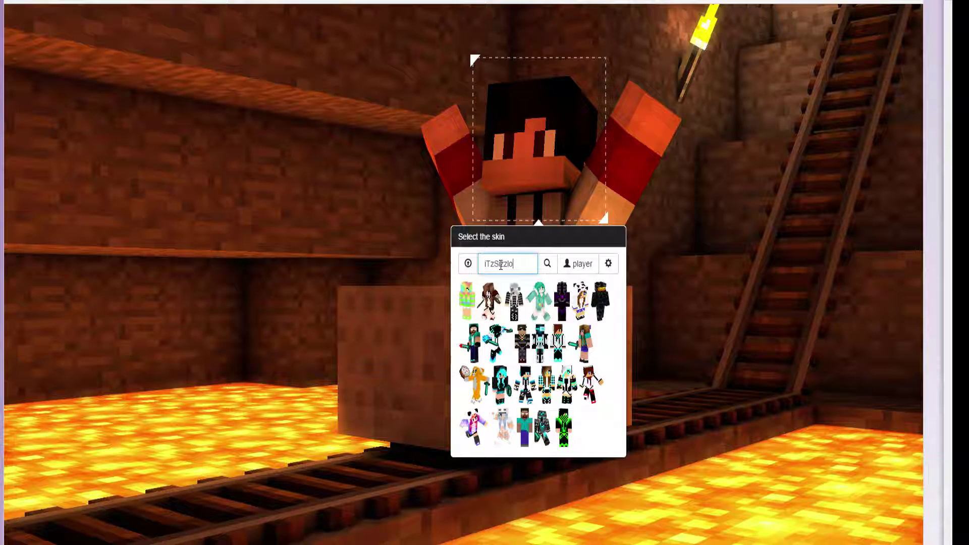
type("zSizzling")
left_click(579, 264)
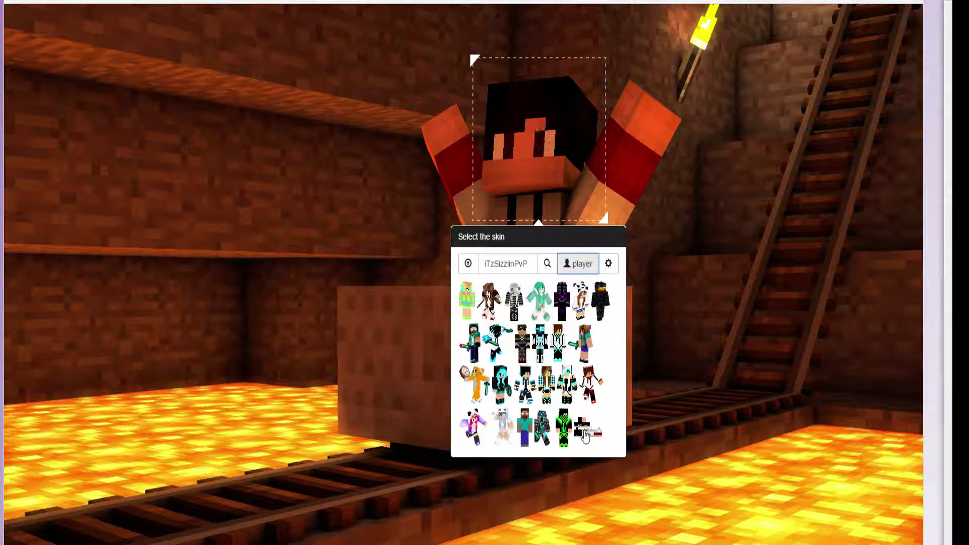
left_click(583, 432)
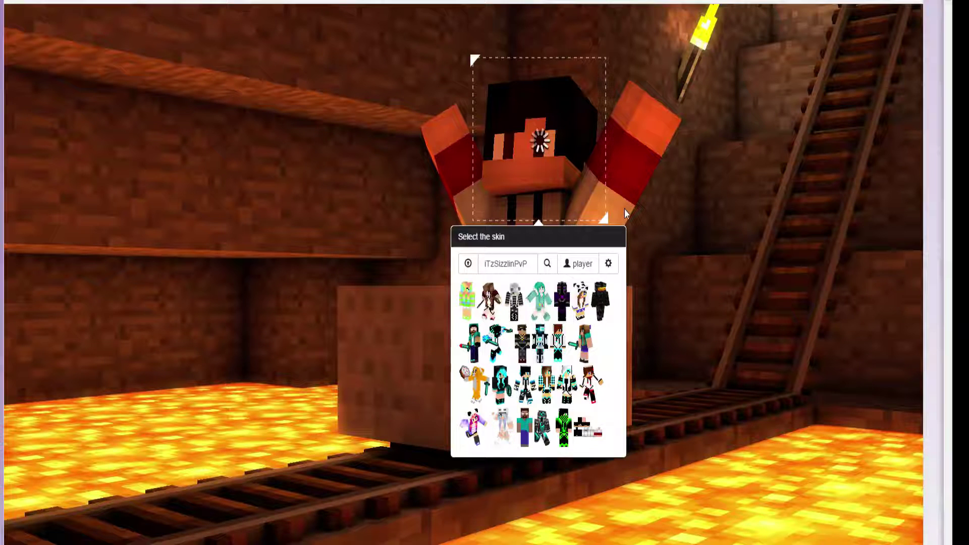
left_click(683, 207)
- Try a dark preset skin from the first row of the skin selector on the minecart character
left_click(524, 114)
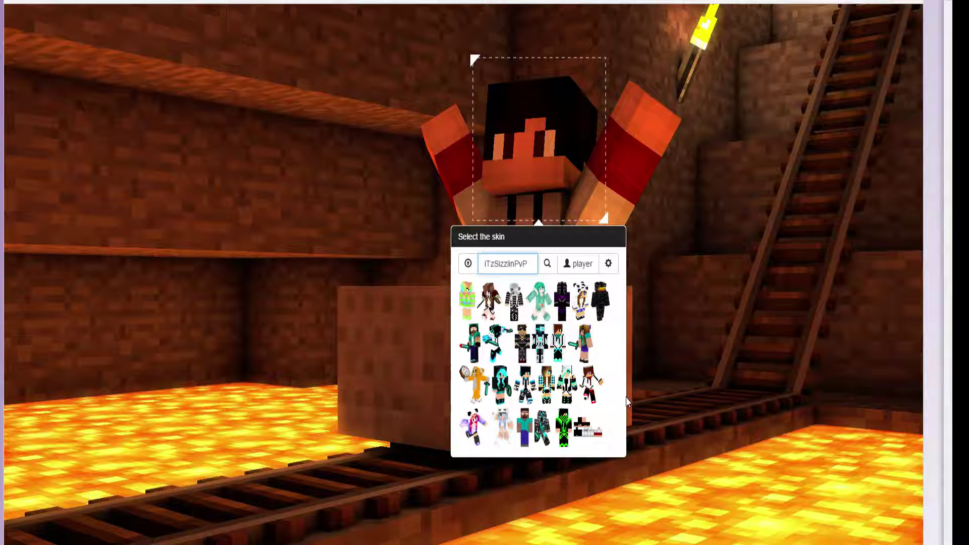
left_click(571, 310)
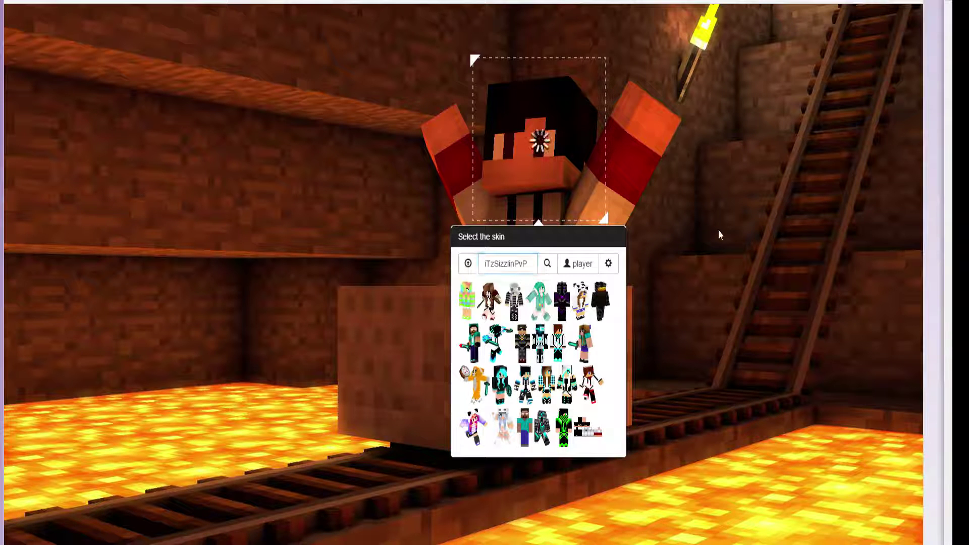
left_click(655, 197)
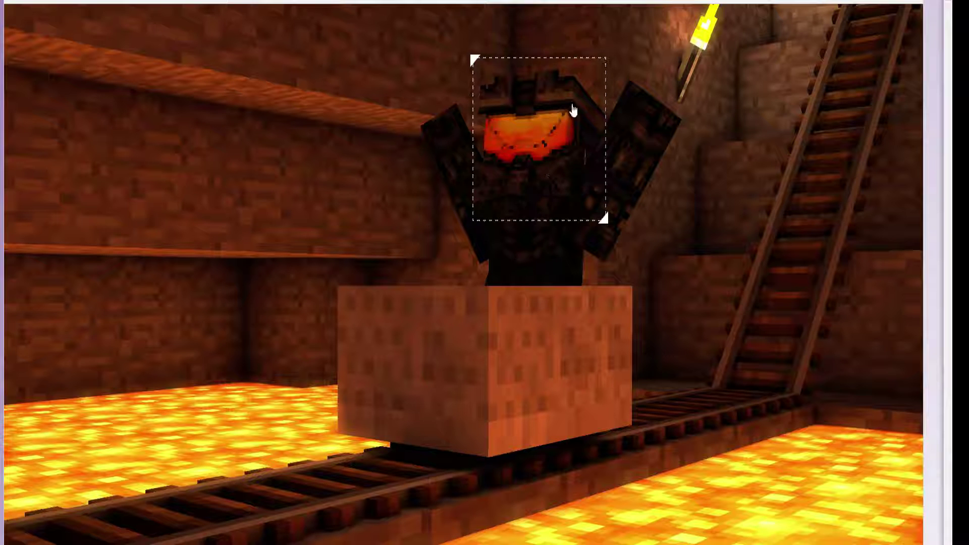
- Reapply the skin fetched by player username to the minecart character and close the skin selector
left_click(530, 176)
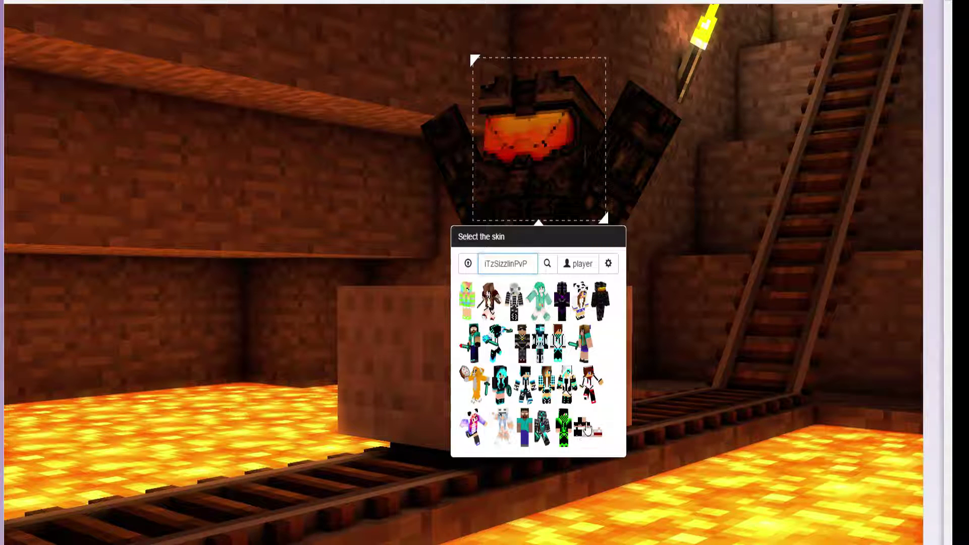
left_click(585, 429)
left_click(661, 257)
- Show the additional save resolutions for the Lava ride wallpaper, and review the character's skin in the preview
scroll(543, 234, "down", 6)
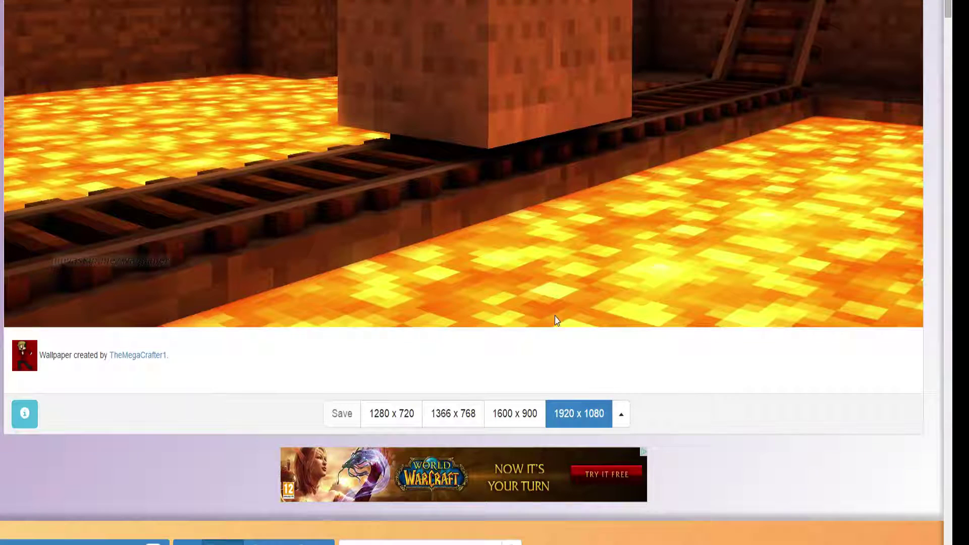
left_click(621, 414)
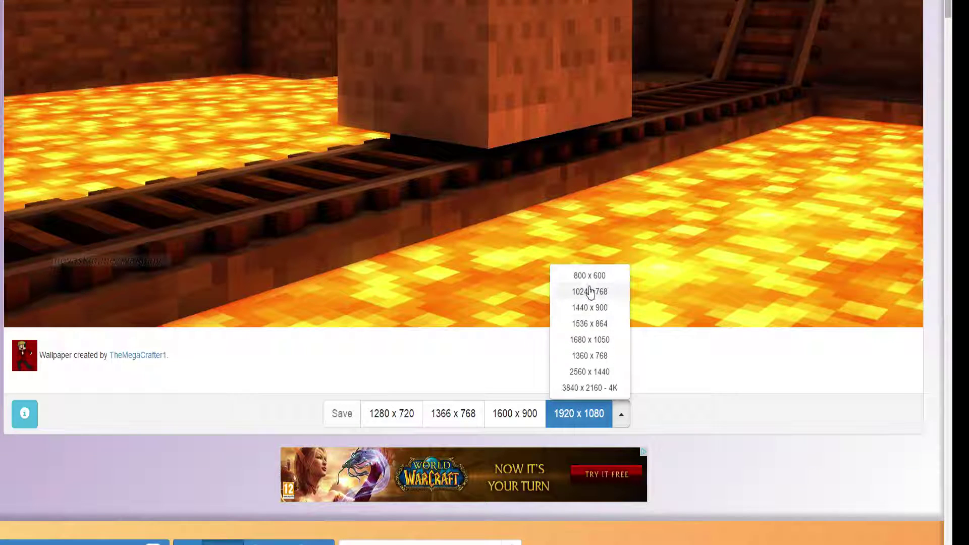
scroll(577, 197, "up", 8)
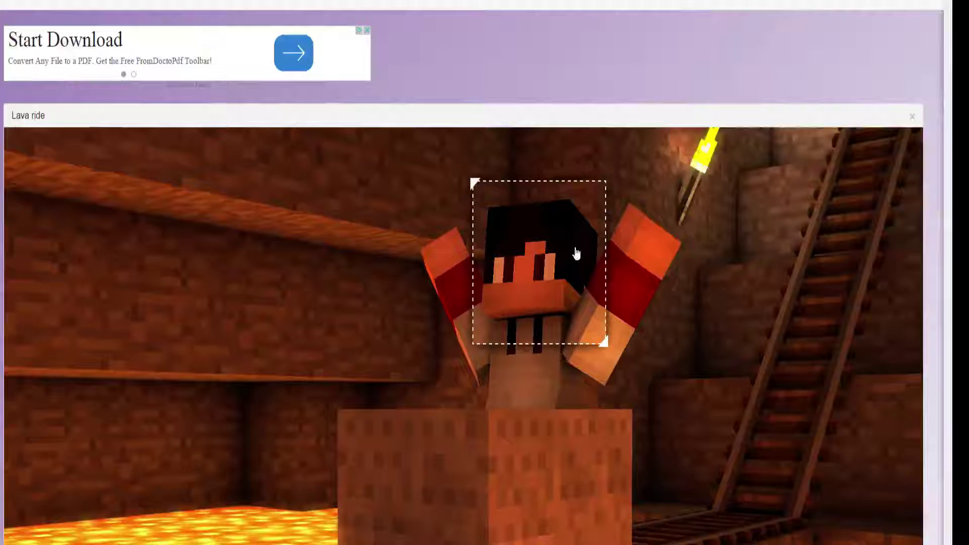
scroll(576, 254, "down", 8)
scroll(524, 283, "up", 6)
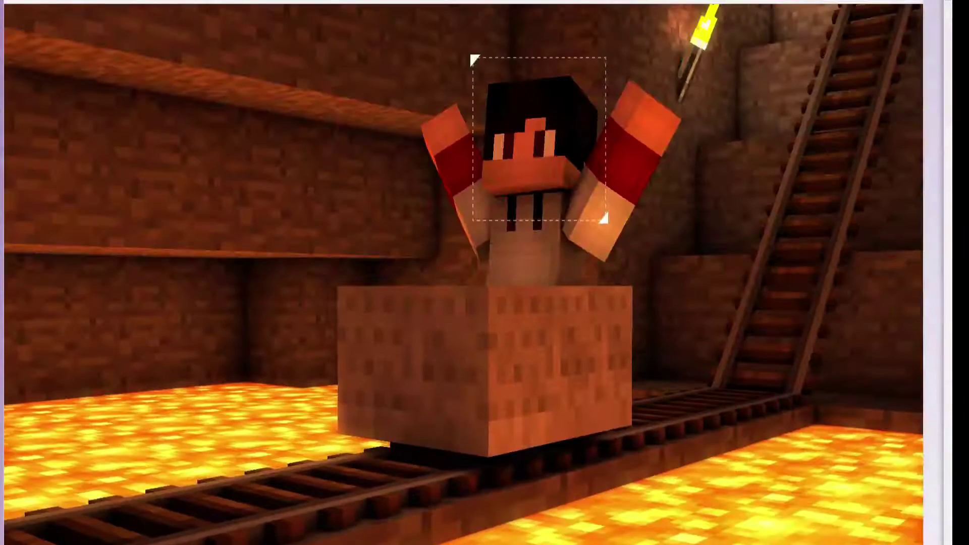
- Show the desktop to view the current wallpaper, clearing the Skype and Open Broadcaster Software windows out of the way
key("super+d")
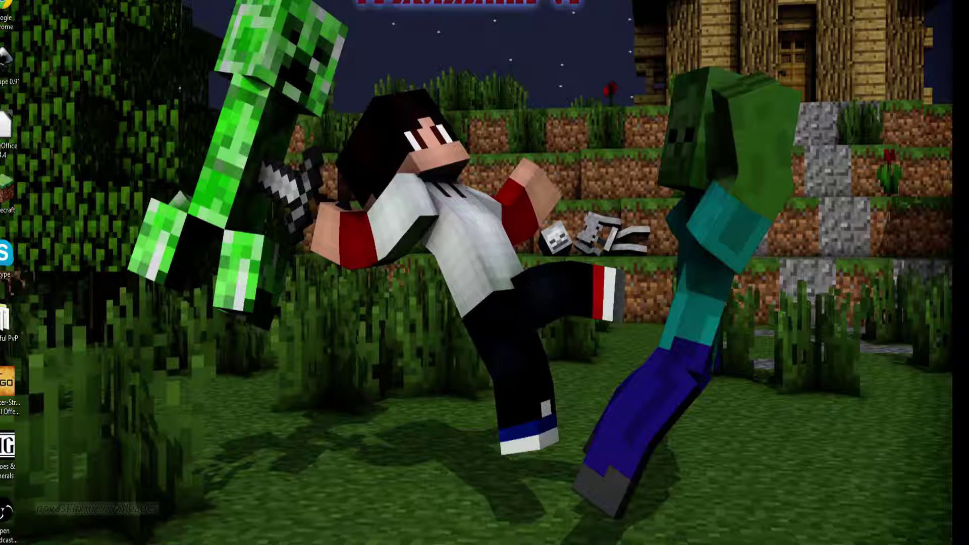
key("alt+Tab")
key("alt+Tab")
key("alt+Tab")
key("alt+Tab")
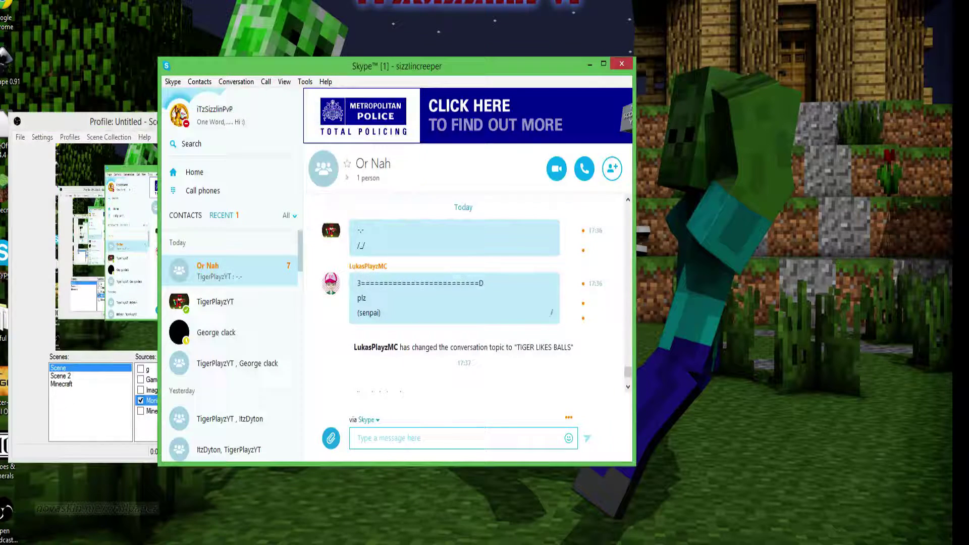
left_click(198, 544)
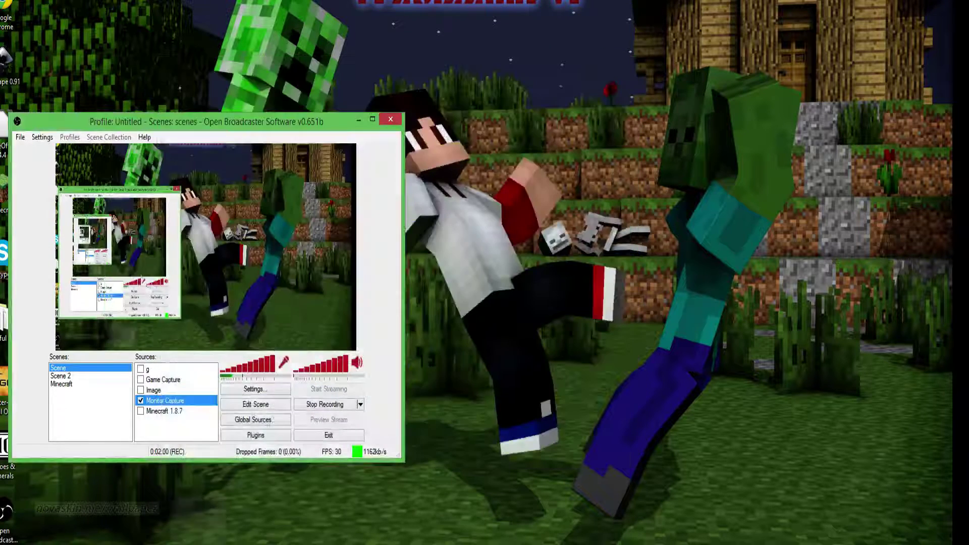
left_click(359, 121)
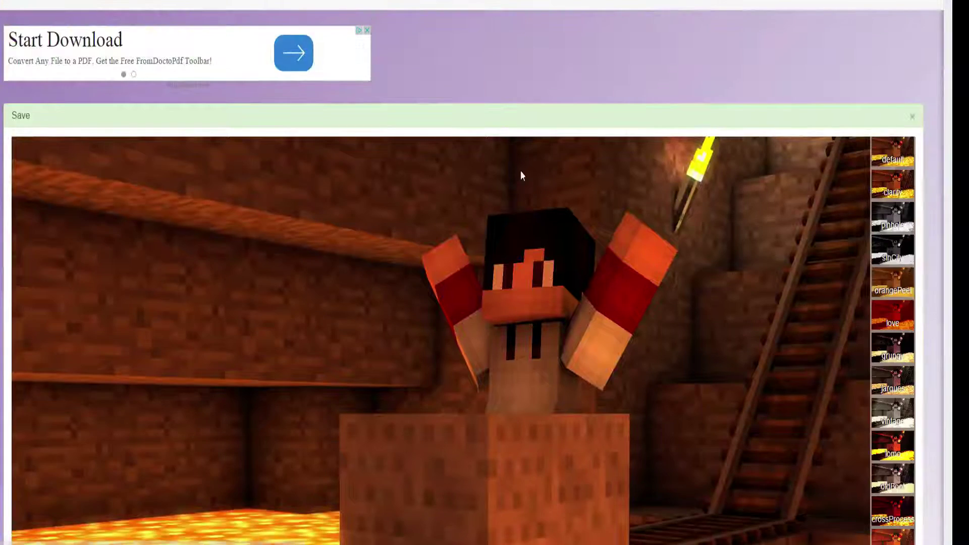
- Examine the 3840 x 2160 save preview of the Lava ride wallpaper, including its filter thumbnails, format choices and download option
scroll(520, 171, "down", 5)
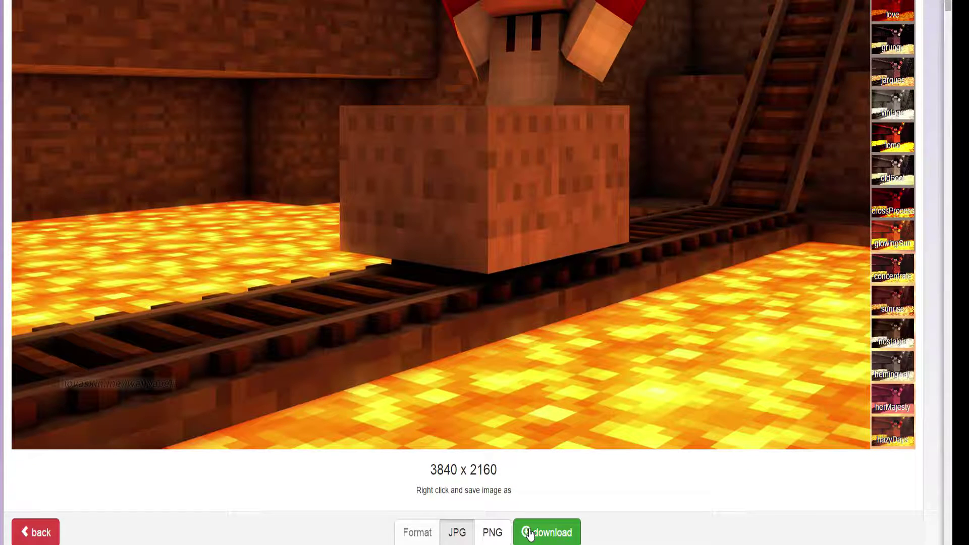
scroll(533, 528, "up", 7)
scroll(714, 333, "down", 9)
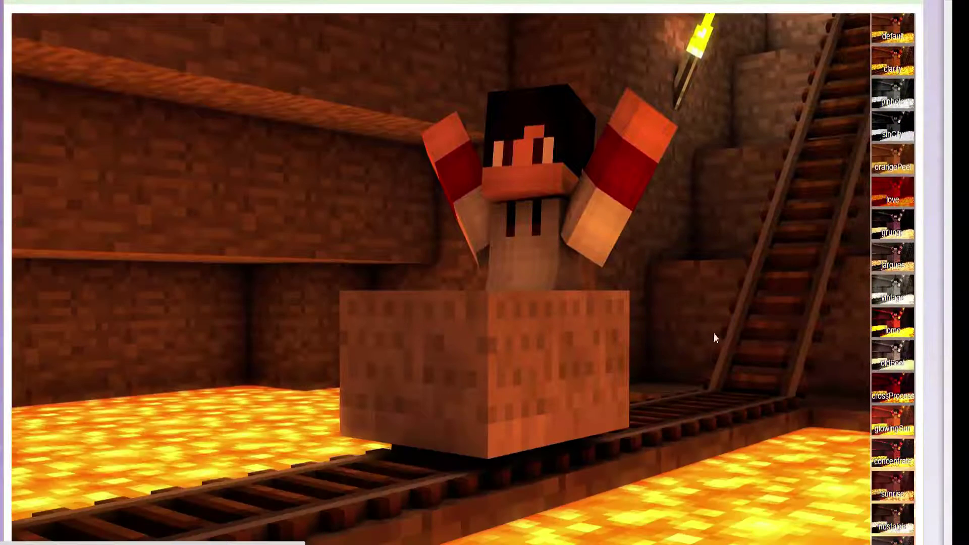
scroll(506, 398, "up", 7)
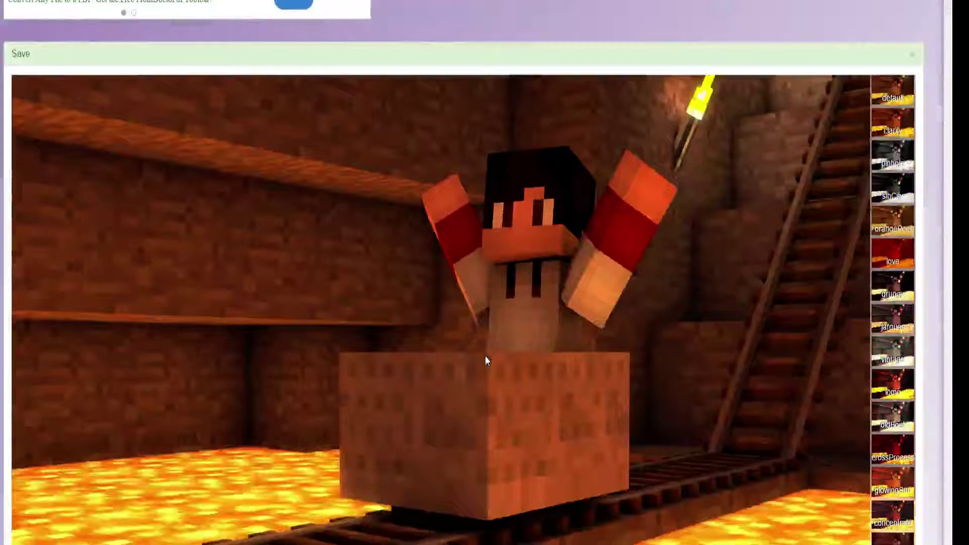
scroll(932, 117, "down", 5)
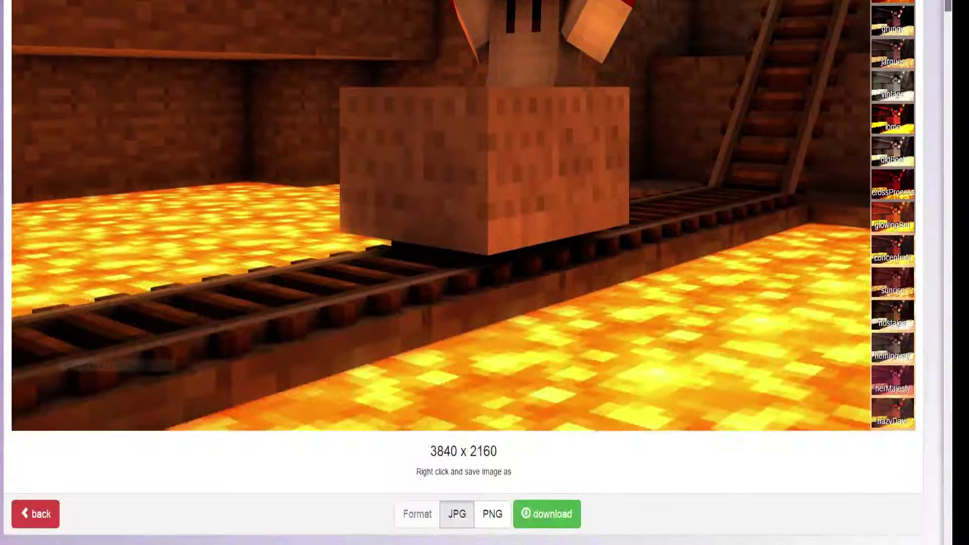
scroll(927, 14, "up", 2)
scroll(599, 191, "down", 4)
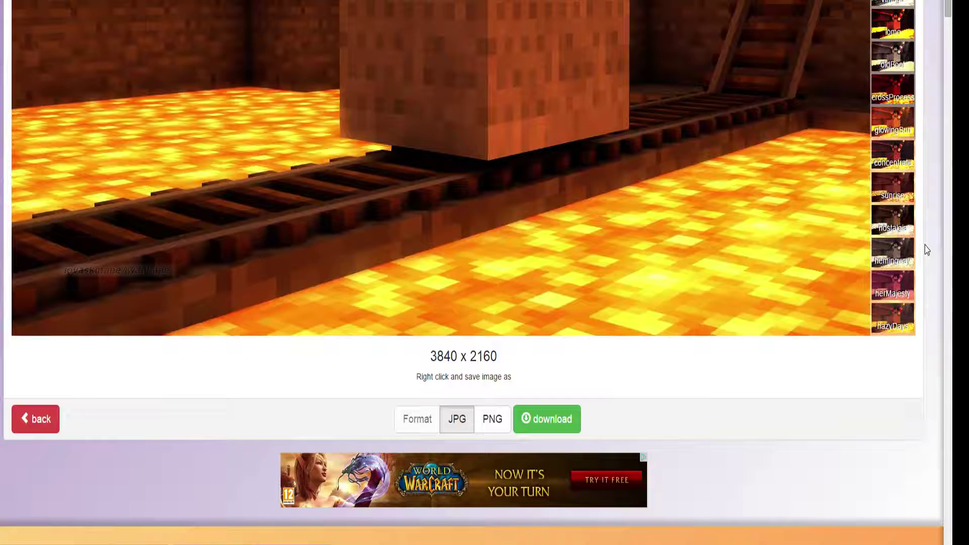
- Try a black-and-white, slightly sepia filter on the Lava ride wallpaper and review the preview
scroll(926, 249, "up", 7)
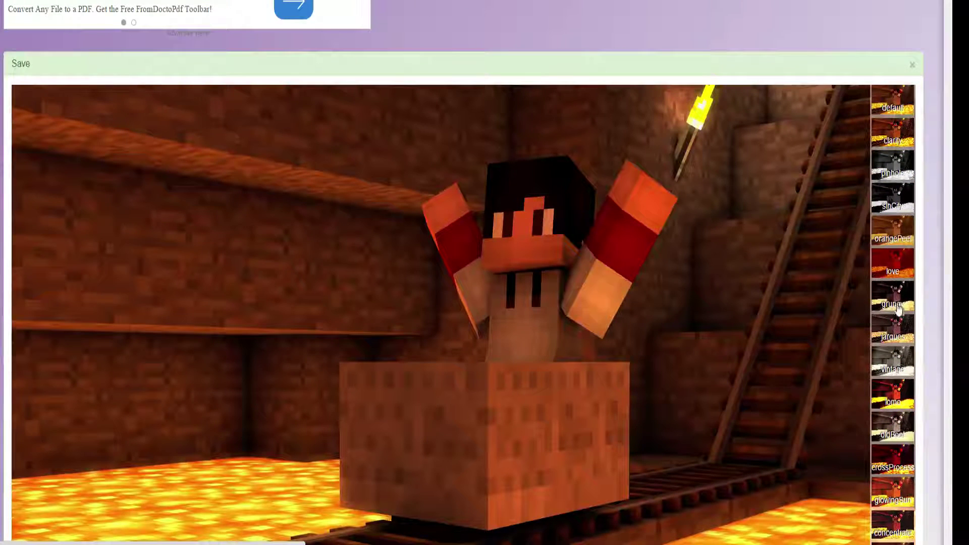
scroll(897, 318, "down", 3)
scroll(906, 242, "up", 4)
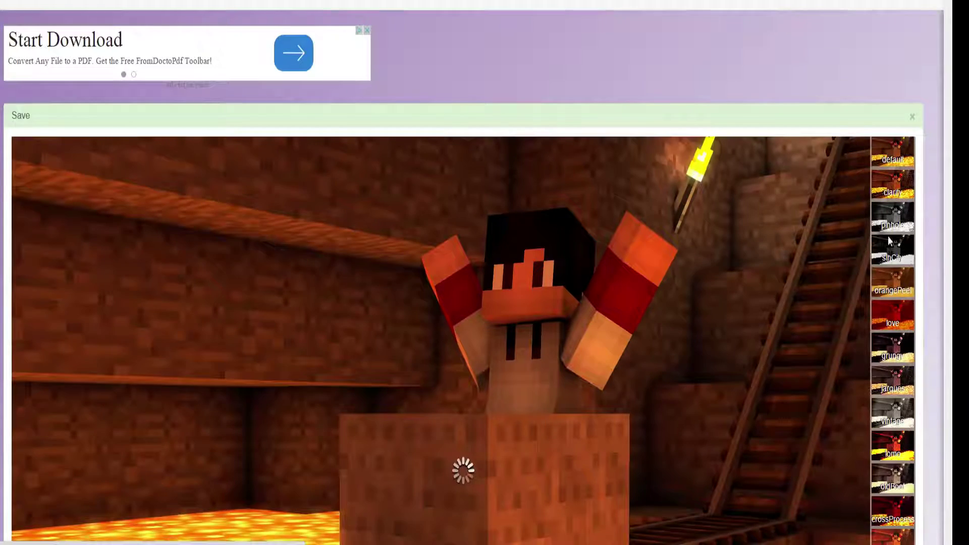
scroll(455, 280, "down", 4)
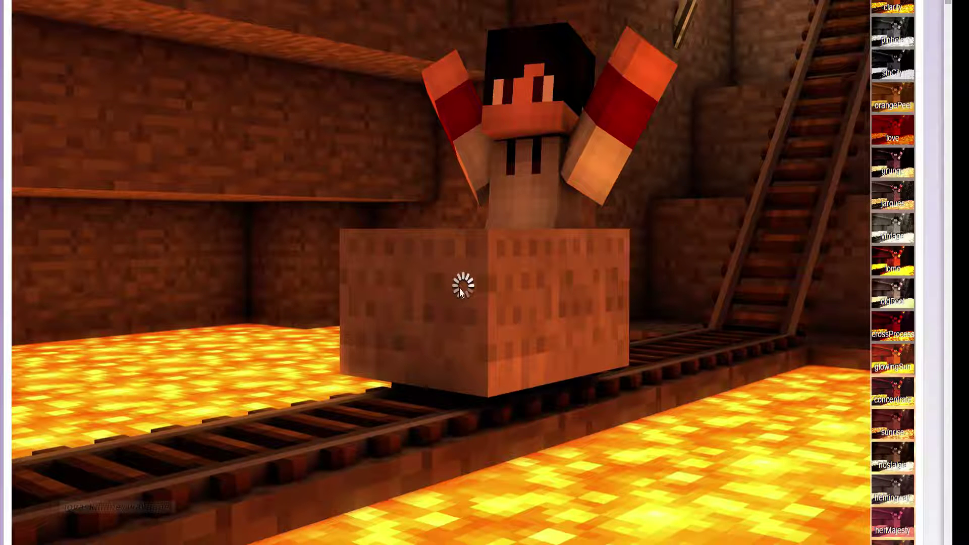
scroll(498, 276, "up", 3)
scroll(502, 283, "down", 10)
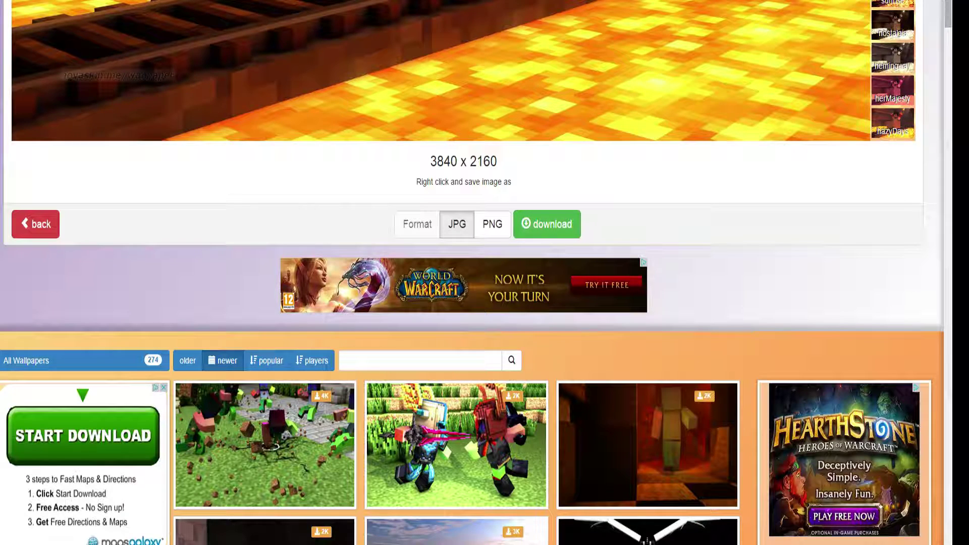
scroll(867, 128, "down", 10)
scroll(867, 127, "up", 16)
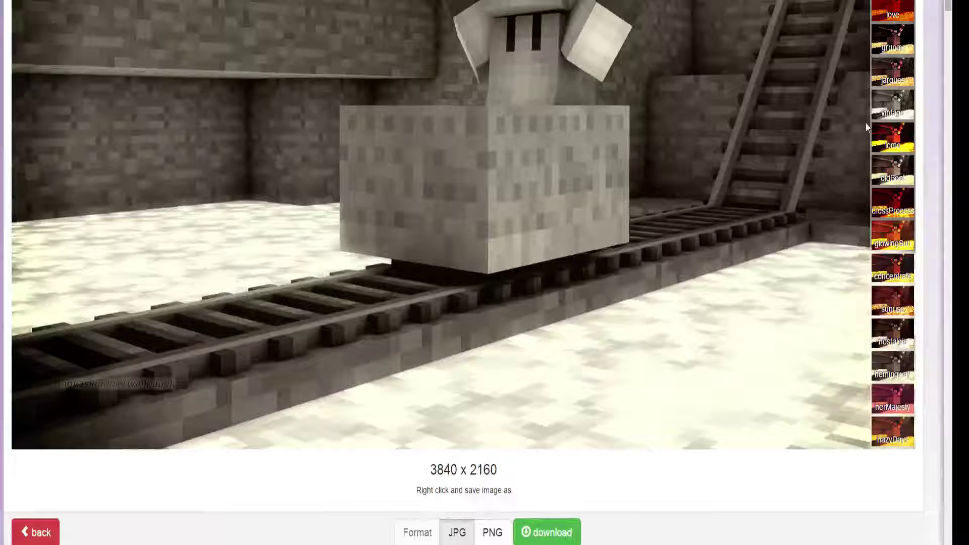
scroll(532, 217, "up", 6)
scroll(422, 225, "down", 4)
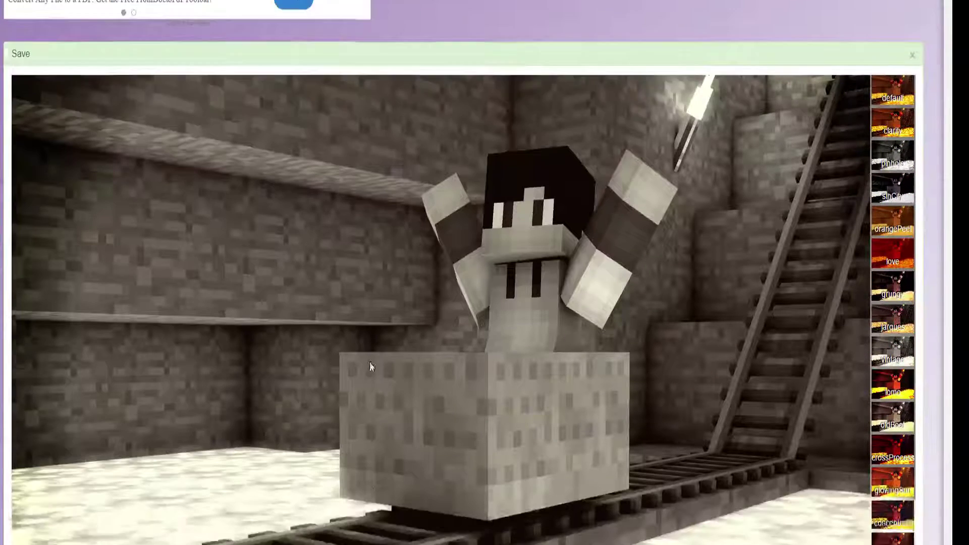
- Apply a dark red, high-contrast filter to the Lava ride wallpaper and check the full preview
left_click(903, 333)
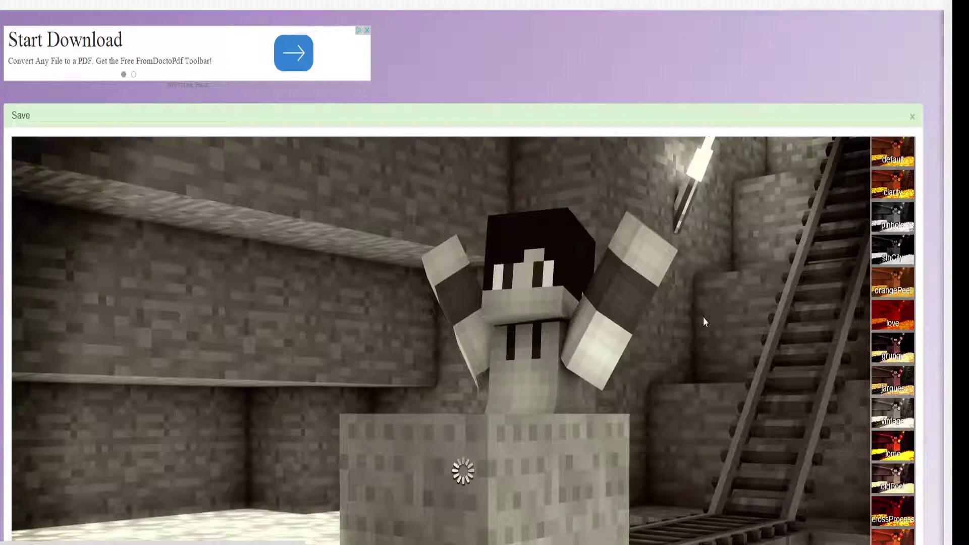
scroll(696, 318, "down", 4)
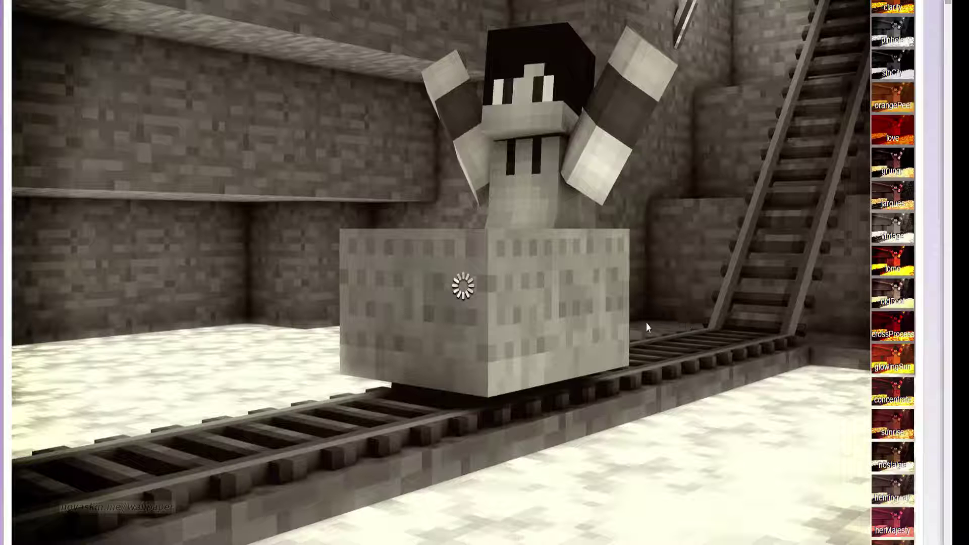
scroll(666, 255, "up", 3)
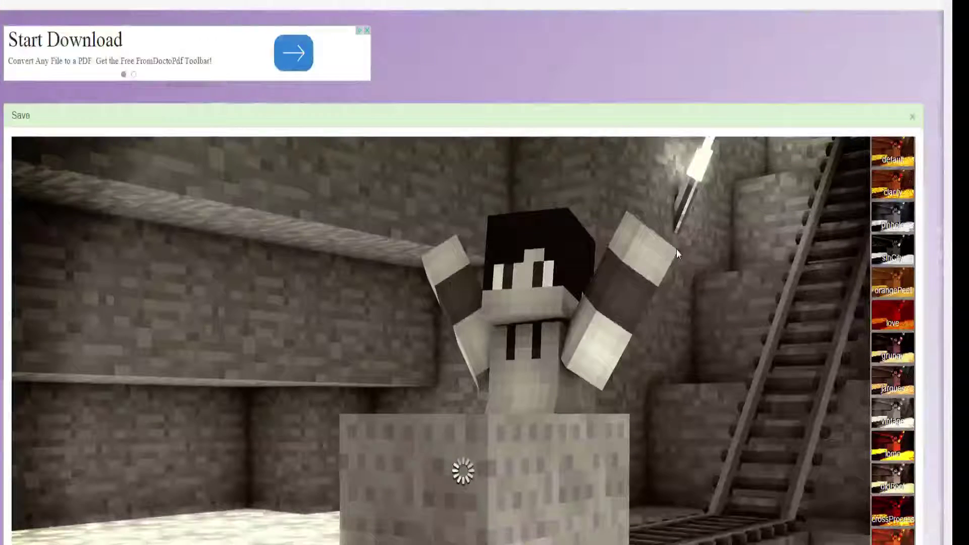
scroll(721, 260, "down", 2)
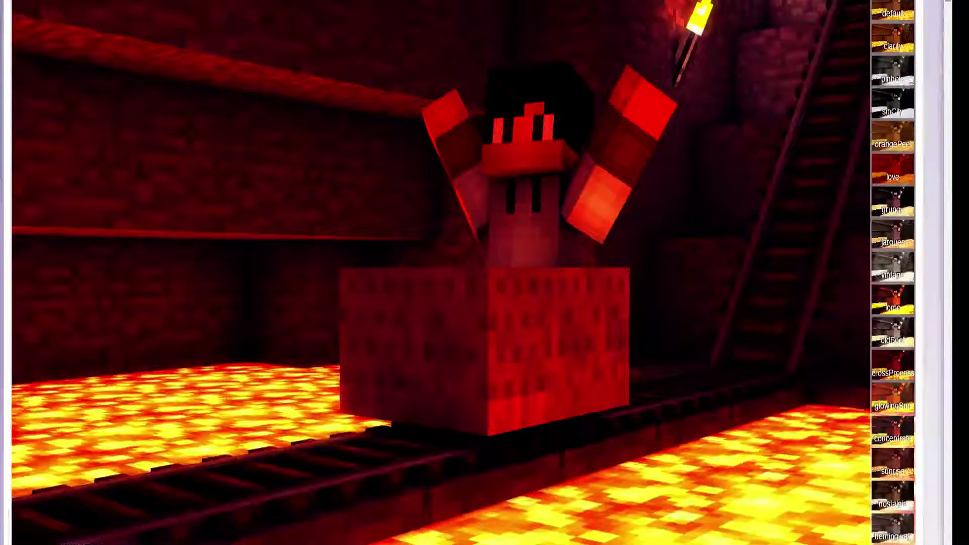
scroll(526, 230, "down", 3)
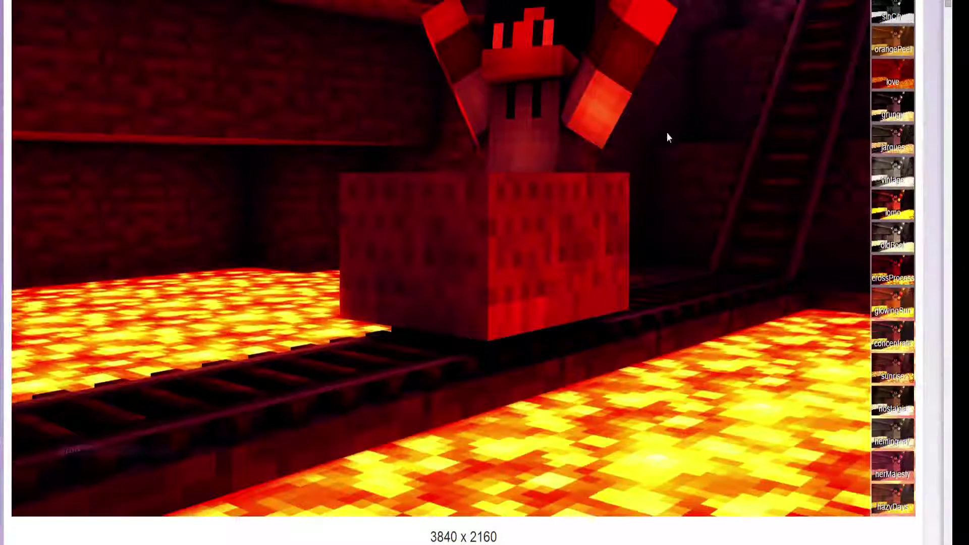
scroll(584, 77, "up", 3)
scroll(551, 101, "down", 6)
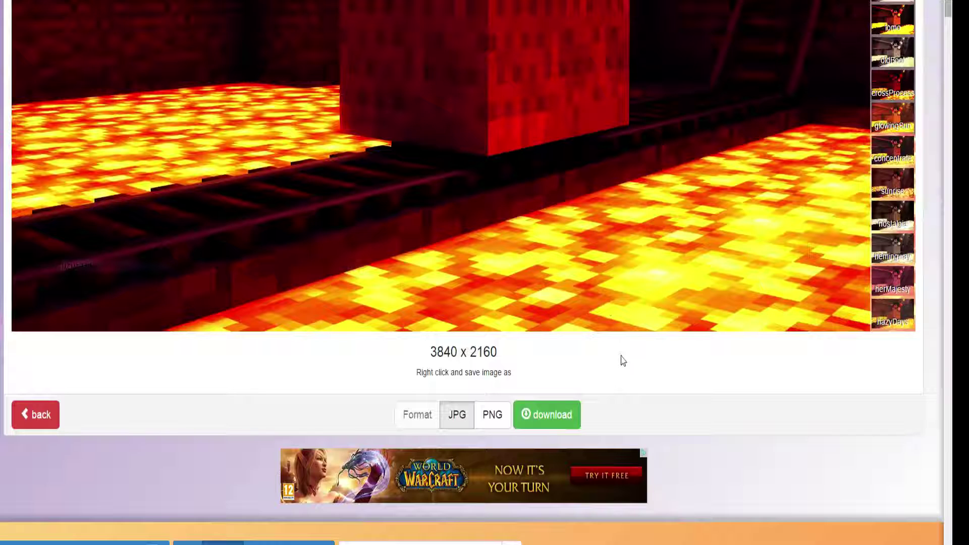
- Download the filtered wallpaper as a 3840 x 2160 JPG, view the downloaded image and return to the desktop
left_click(557, 425)
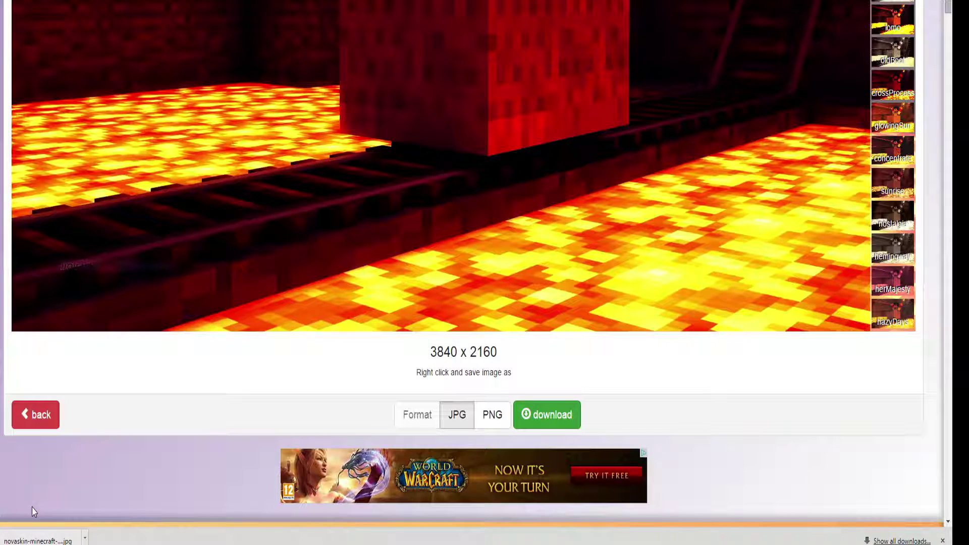
left_click(50, 540)
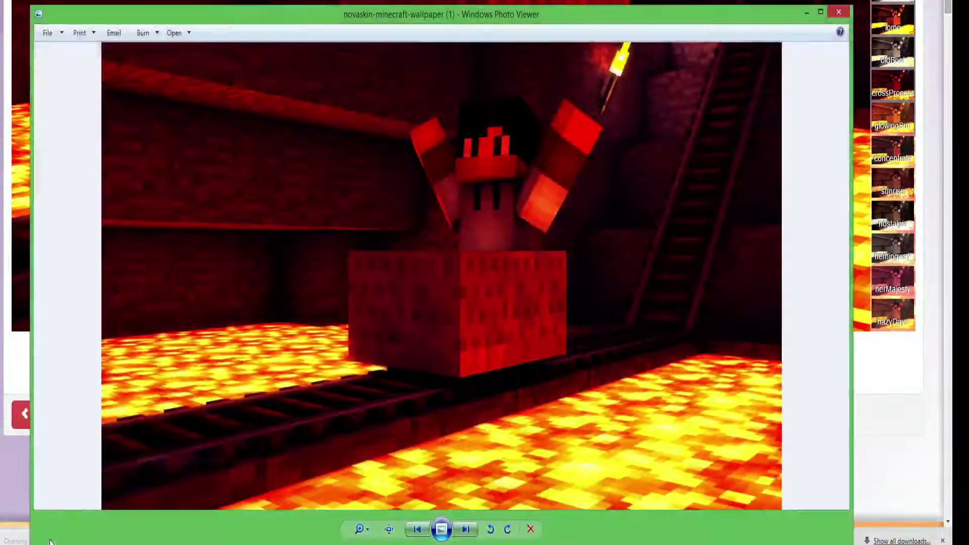
left_click_drag(571, 18, 667, 0)
key("alt+F4")
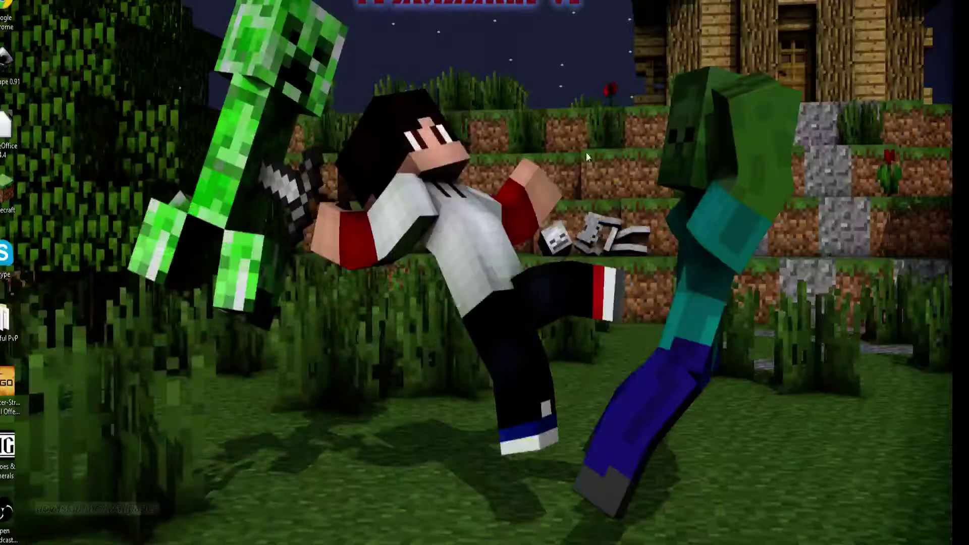
- Open the Downloads folder in a new File Explorer window
key("super+e")
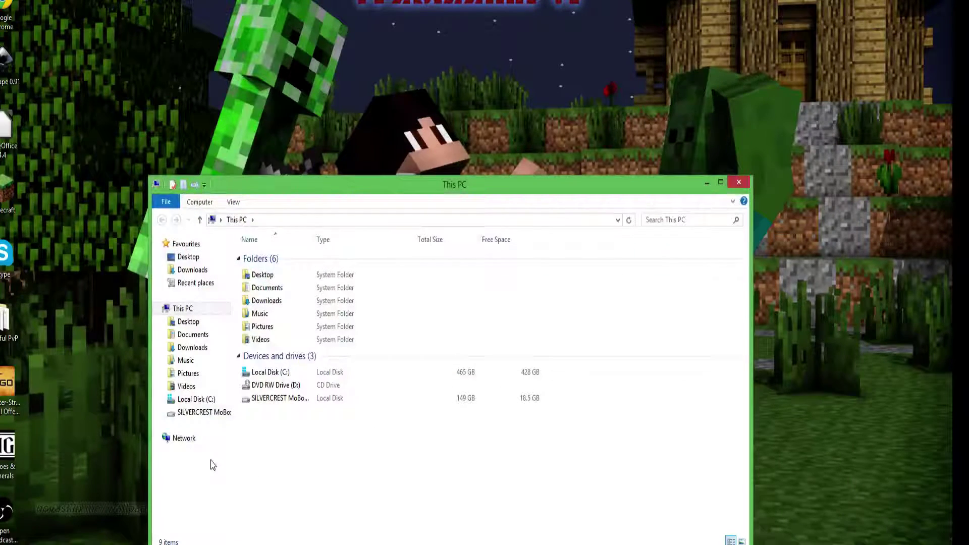
left_click_drag(297, 190, 289, 124)
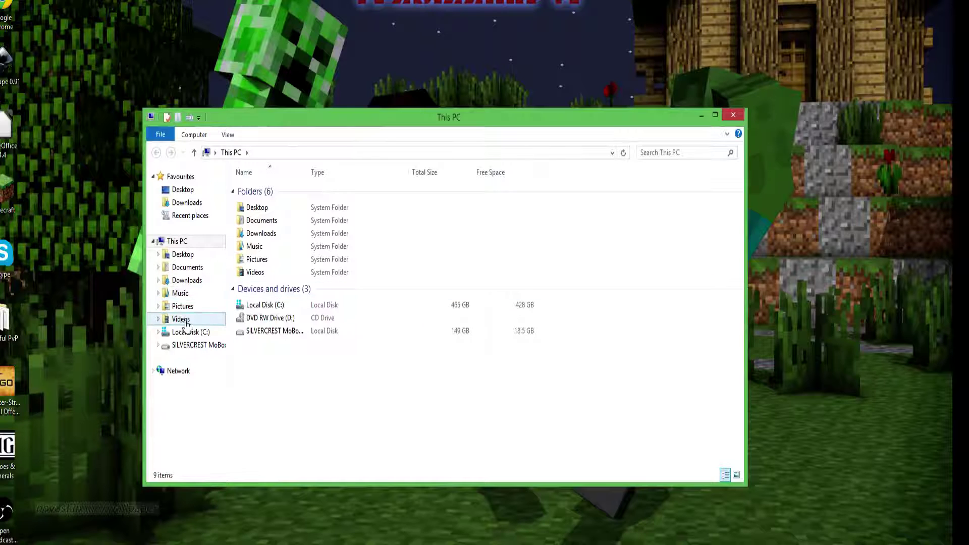
left_click(182, 320)
left_click(183, 282)
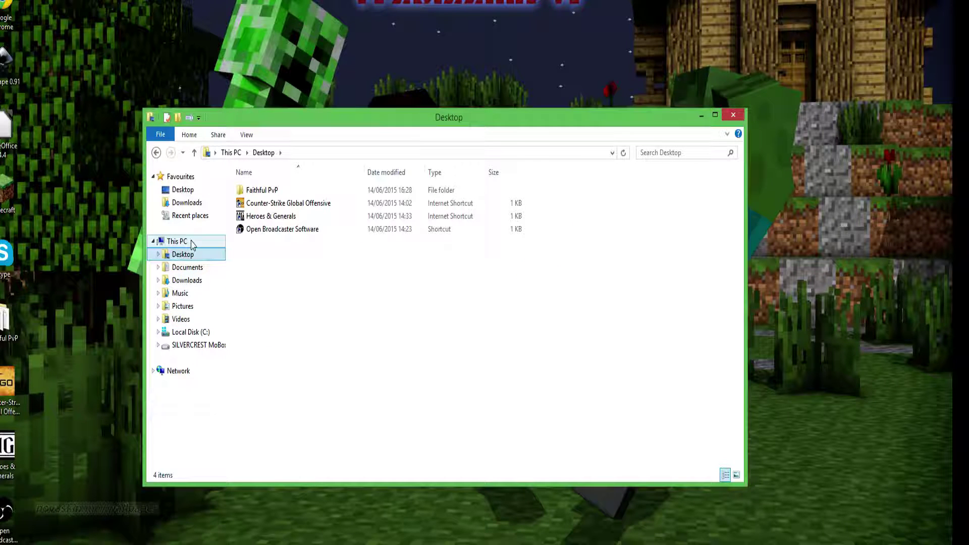
left_click(196, 281)
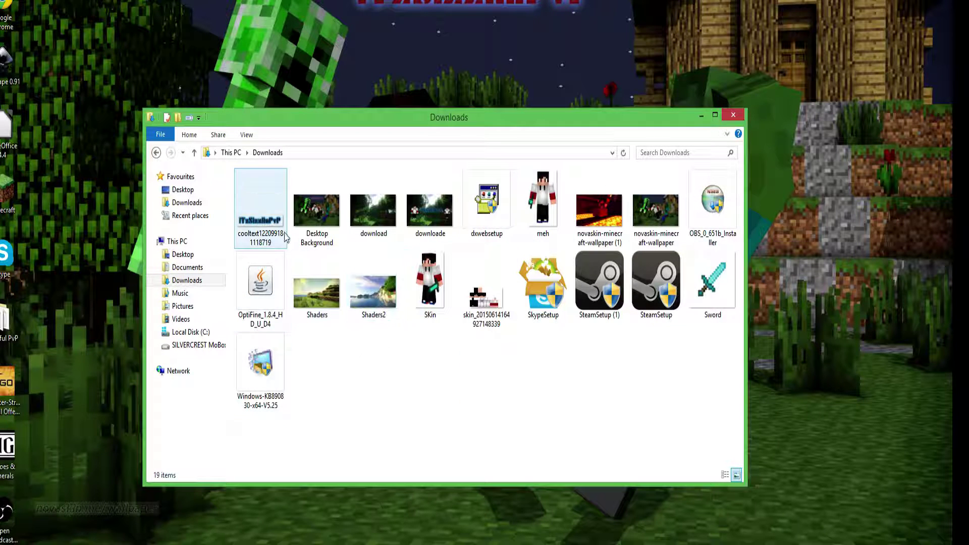
- Open the image novaskin-minecraft-wallpaper (1) from the Downloads folder and reposition its viewer window so its controls are accessible
double_click(602, 214)
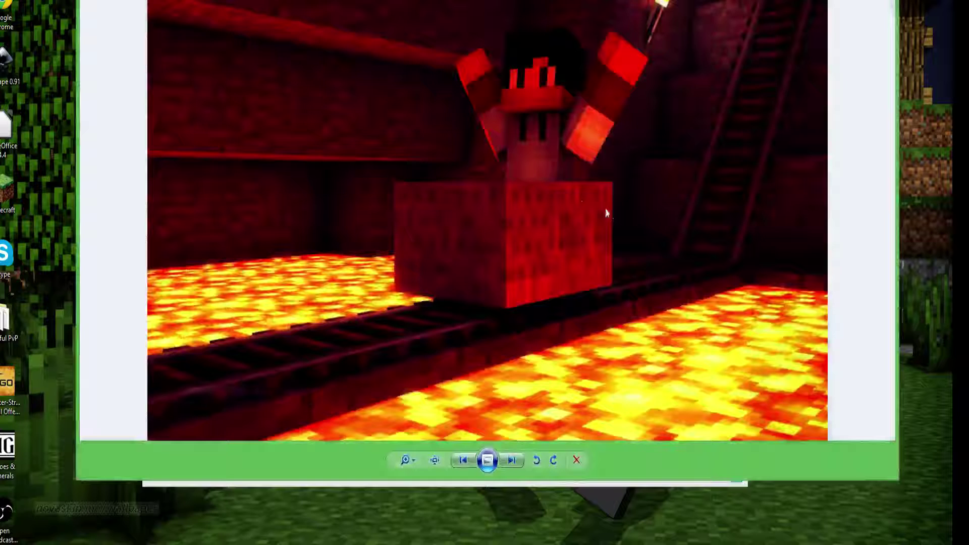
left_click_drag(535, 1, 471, 0)
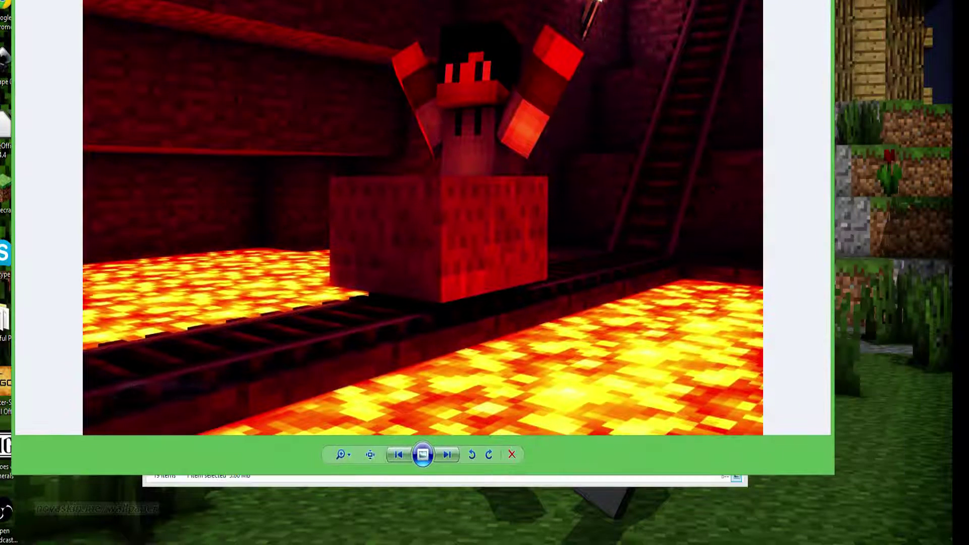
left_click_drag(573, 0, 475, 120)
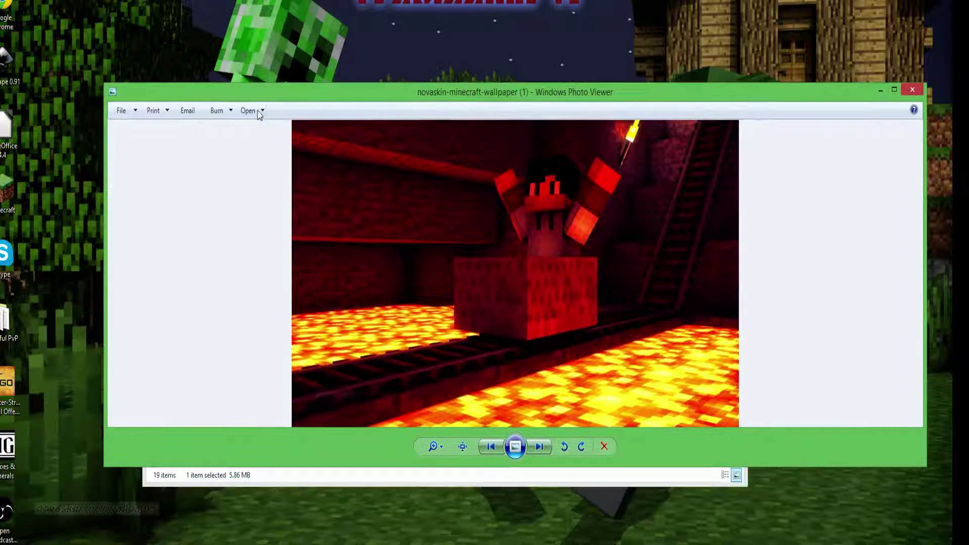
left_click(255, 112)
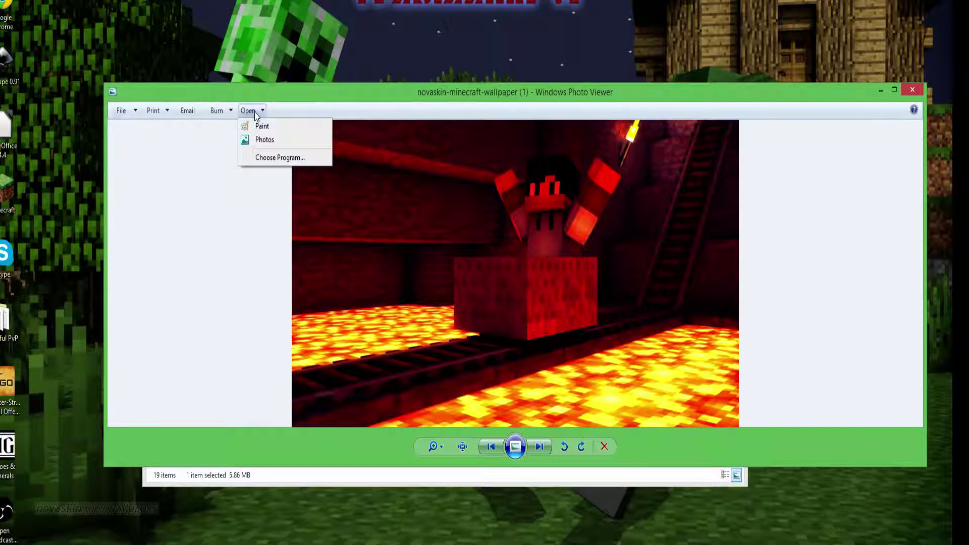
left_click_drag(836, 97, 789, 61)
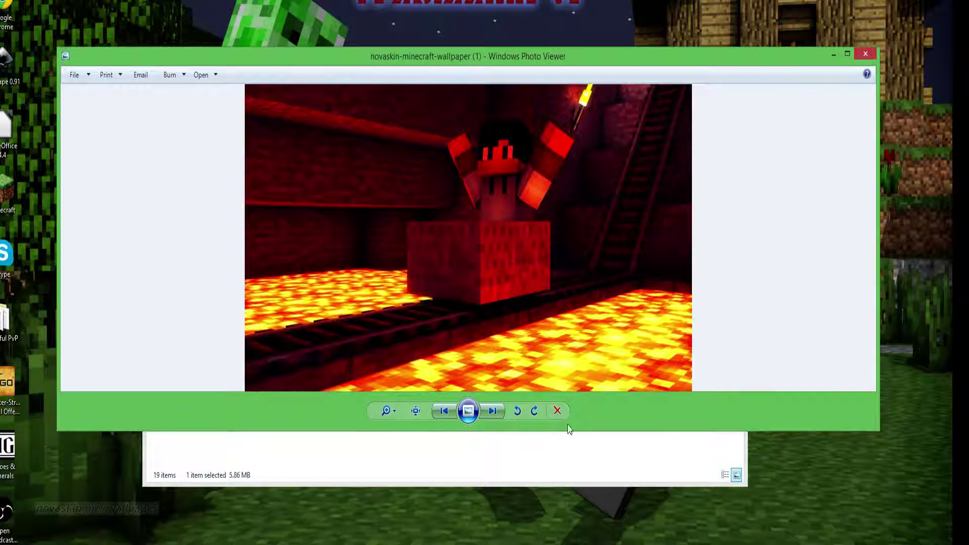
- Set the open wallpaper image as the desktop background and move the viewer window aside to reveal it
right_click(545, 178)
right_click(526, 166)
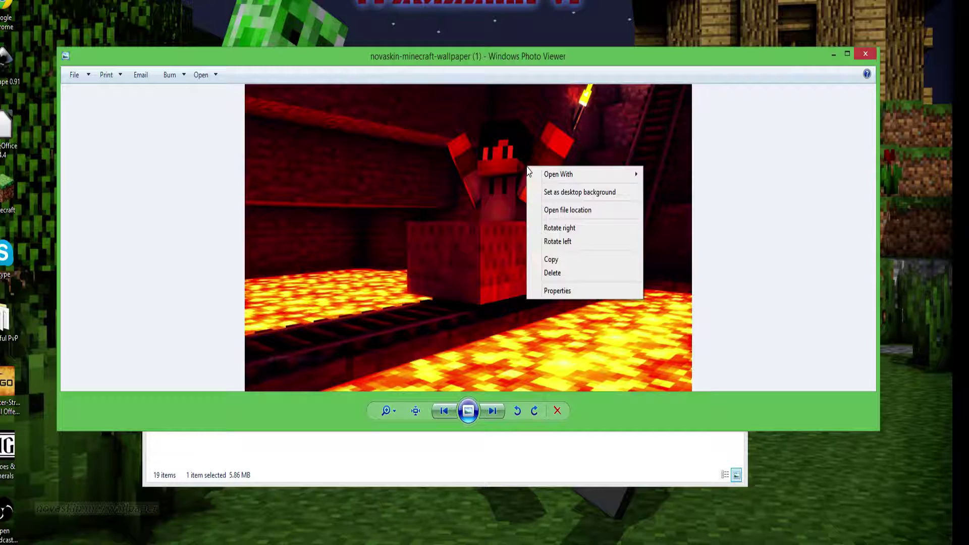
left_click(545, 192)
left_click_drag(607, 61, 666, 199)
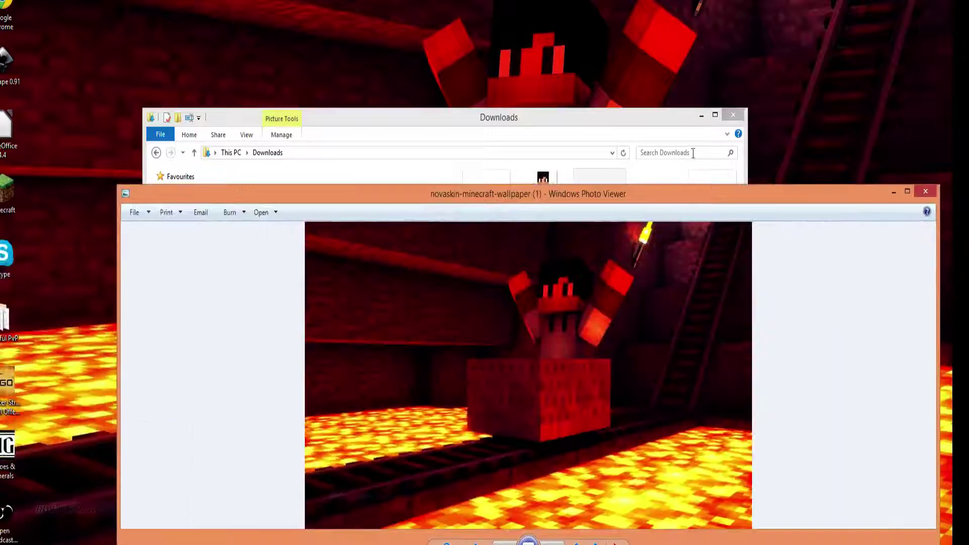
- Minimise the Downloads window and the image viewer to view the new wallpaper on the desktop
left_click(701, 115)
left_click(893, 191)
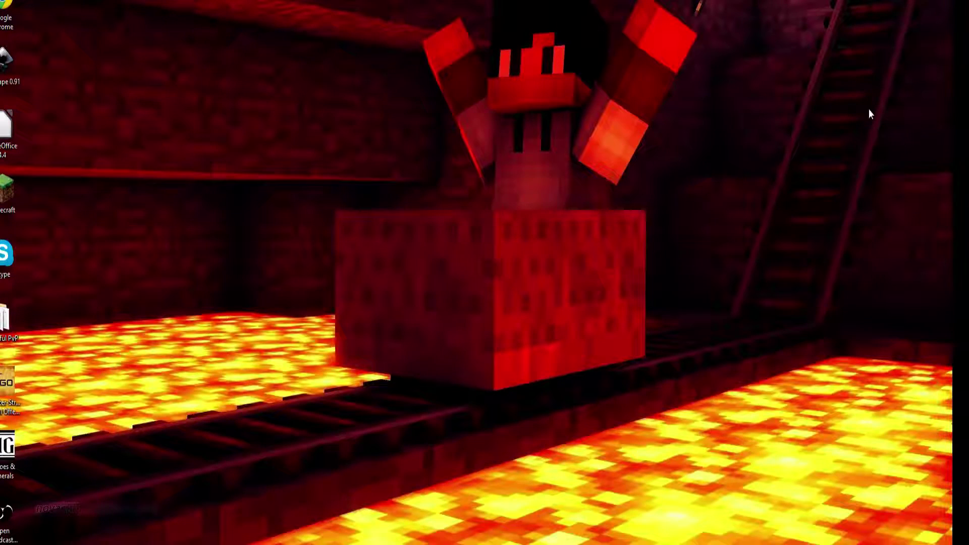
left_click(240, 544)
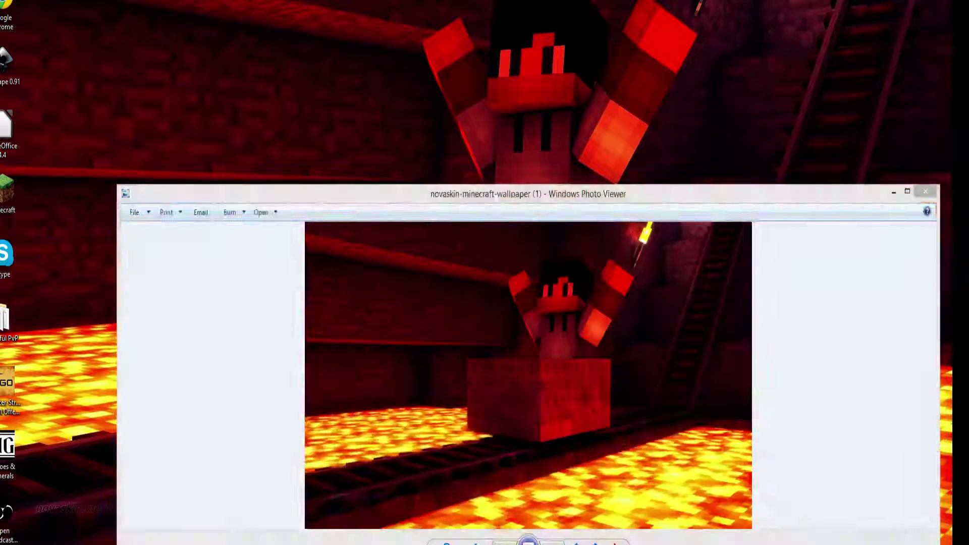
left_click(239, 544)
- Set the image Desktop Background from the Downloads folder as the desktop background
left_click(116, 544)
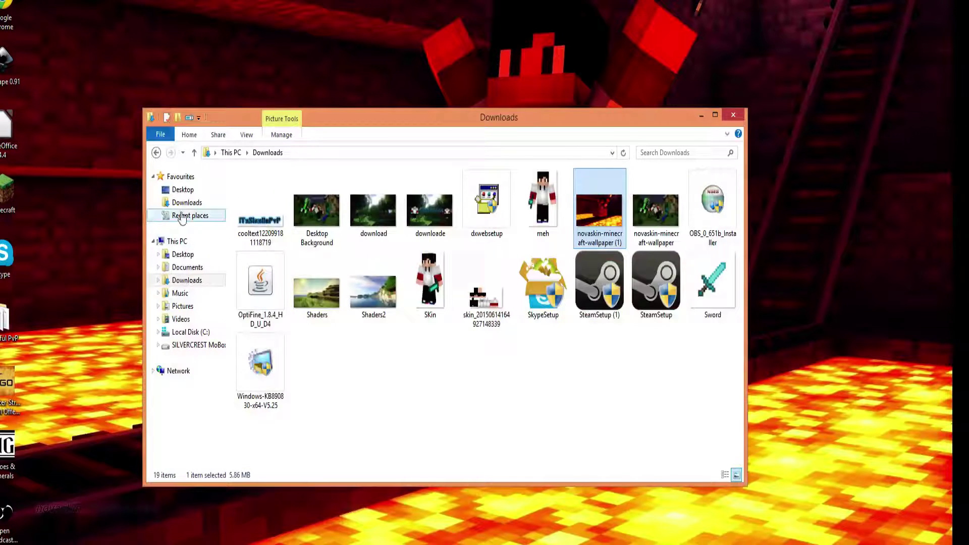
right_click(321, 206)
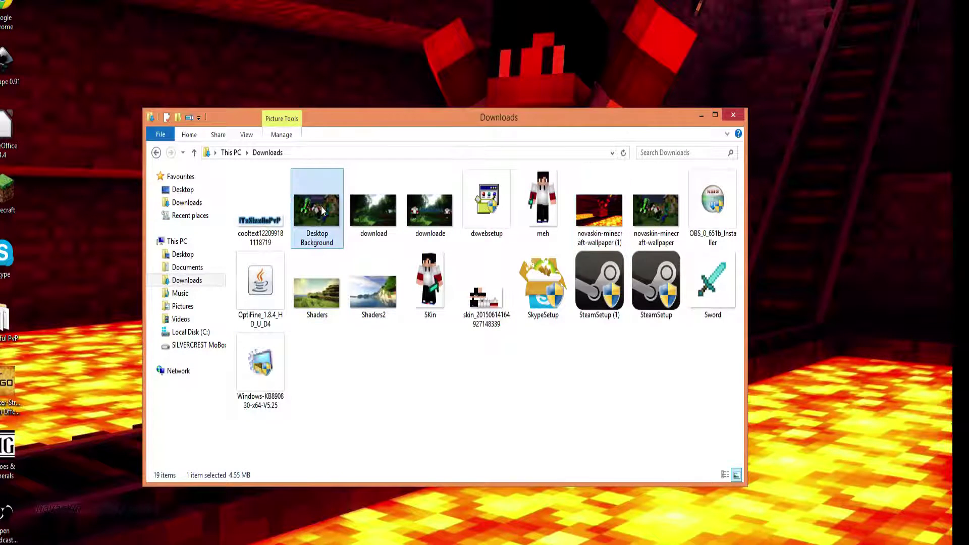
left_click(385, 231)
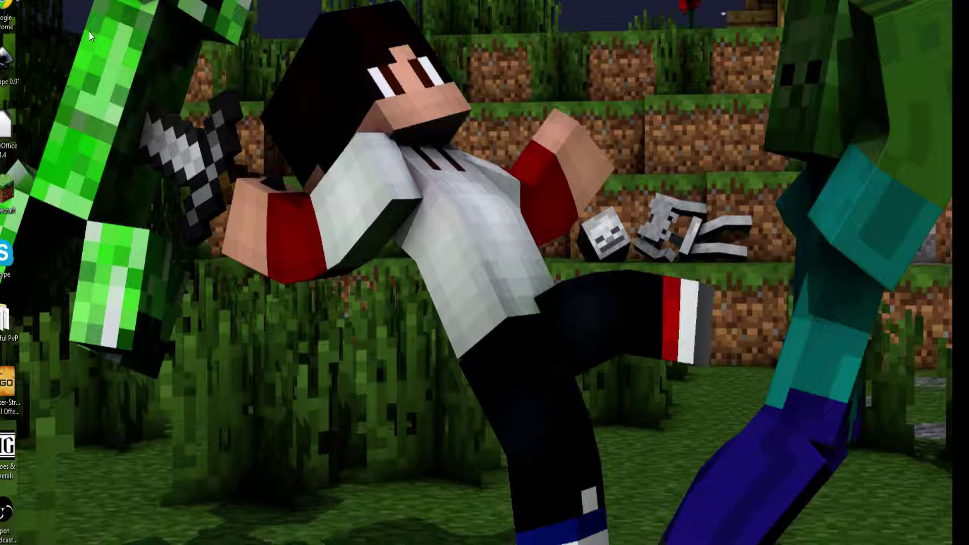
right_click(243, 544)
left_click_drag(622, 1, 205, 365)
left_click_drag(880, 1, 231, 490)
left_click_drag(949, 1, 162, 482)
right_click(453, 272)
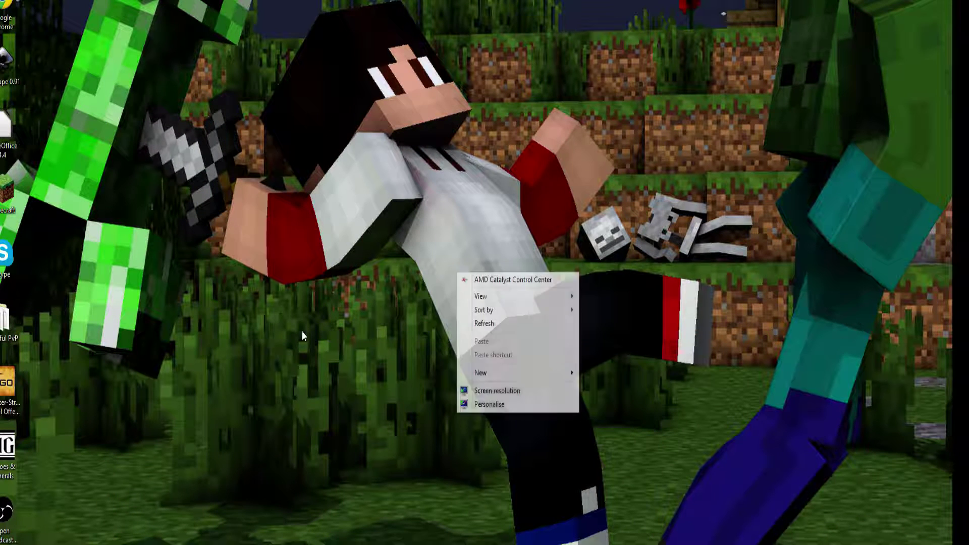
left_click(445, 276)
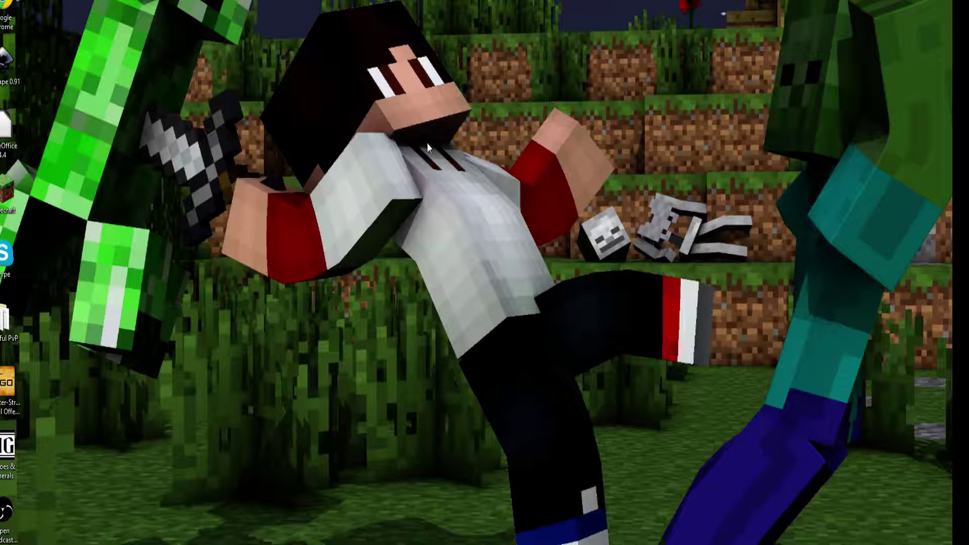